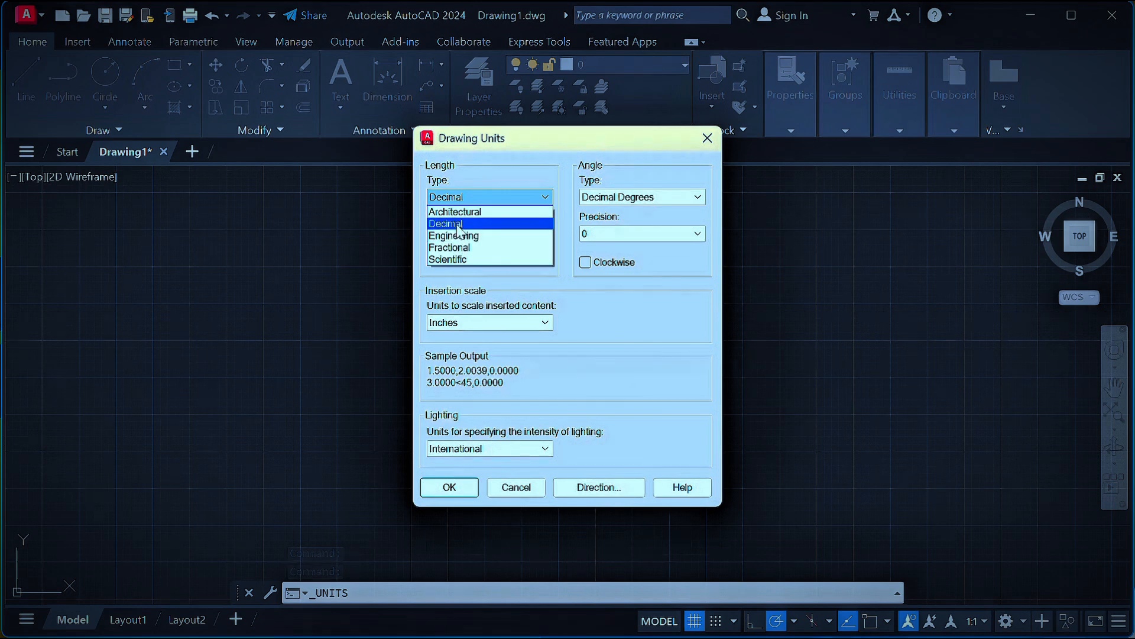
Configure the drawing units to decimal length with precision 0 and an insertion scale of centimeters.
left_click(456, 224)
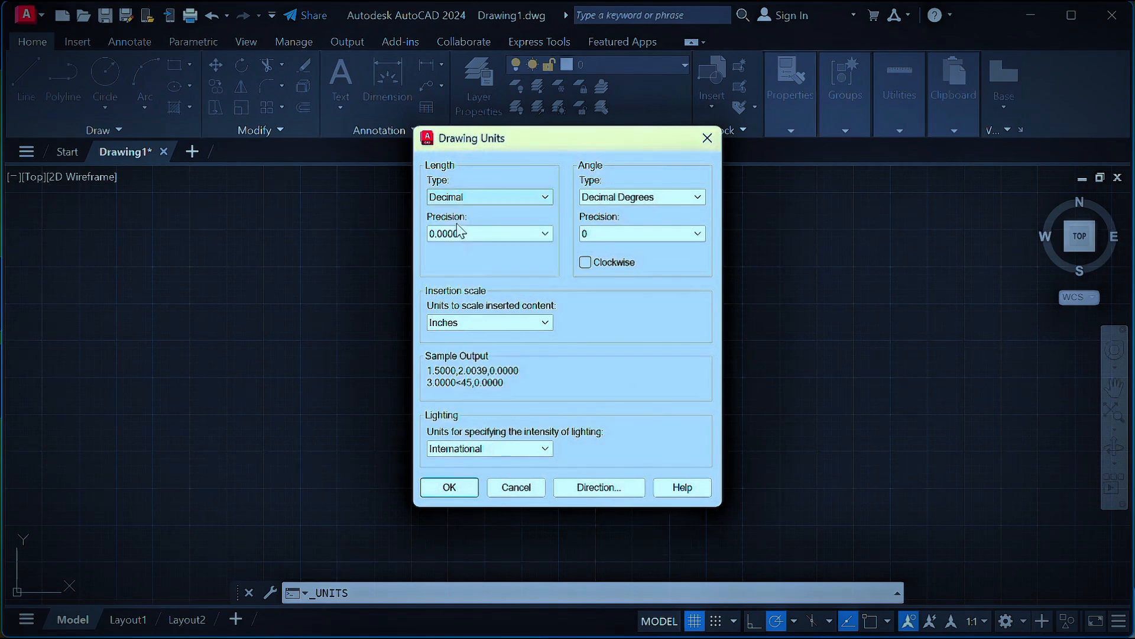
left_click(502, 232)
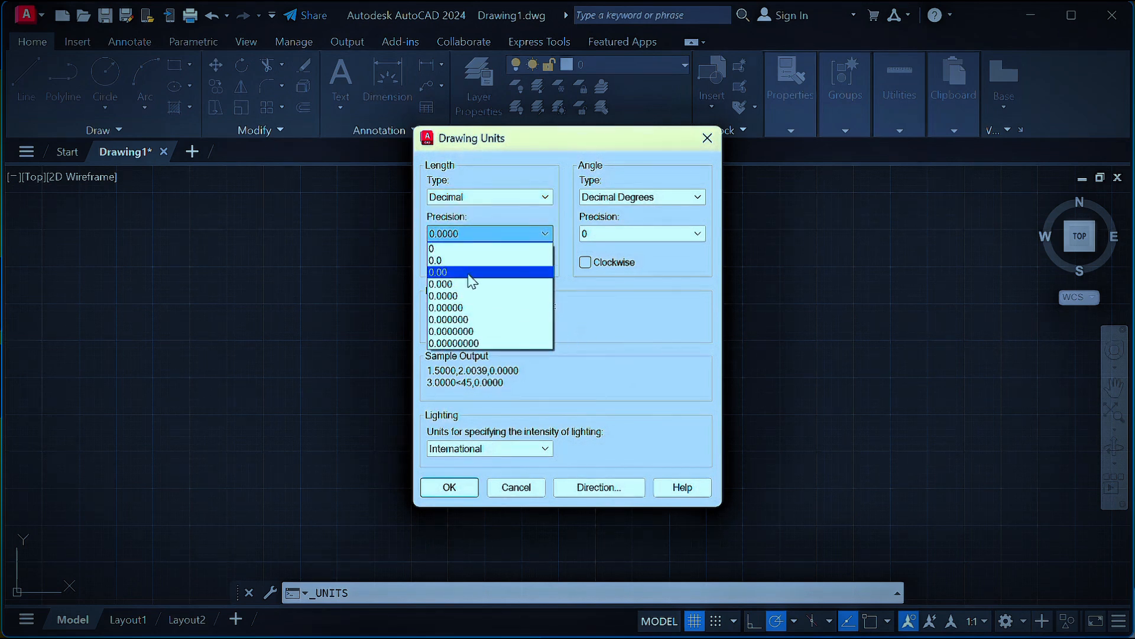
left_click(447, 248)
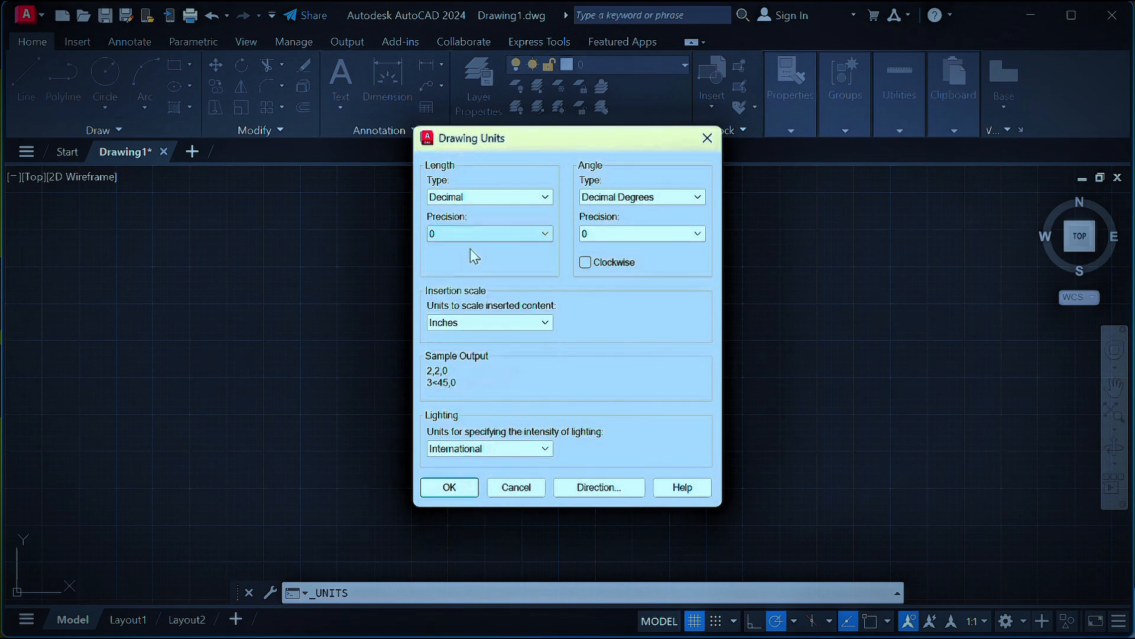
left_click(497, 323)
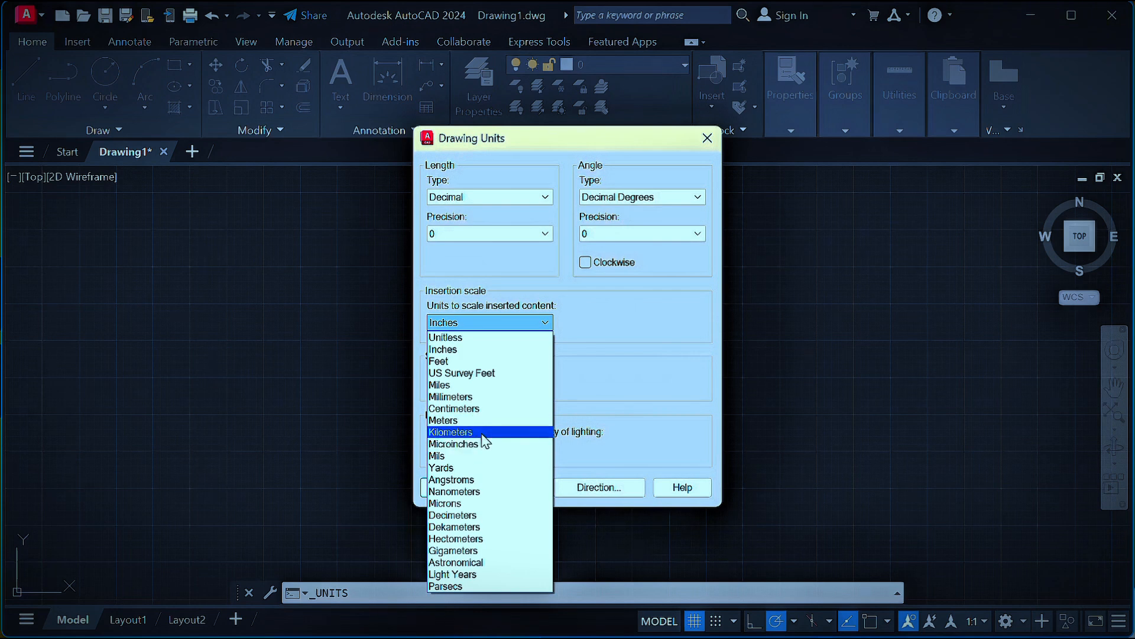
left_click(471, 396)
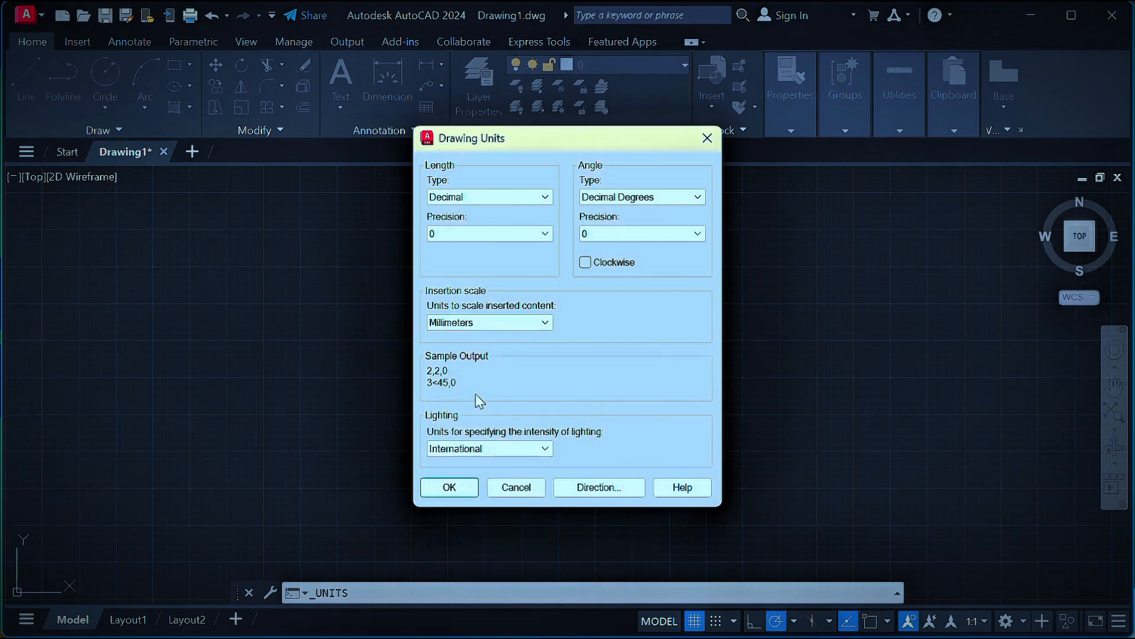
left_click(525, 322)
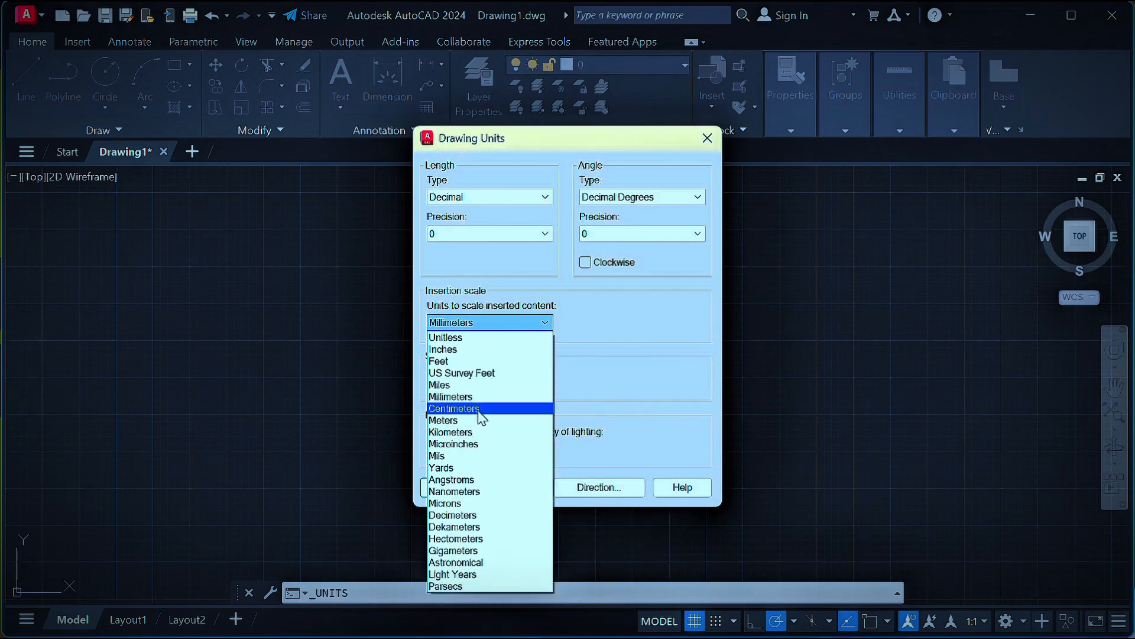
left_click(477, 408)
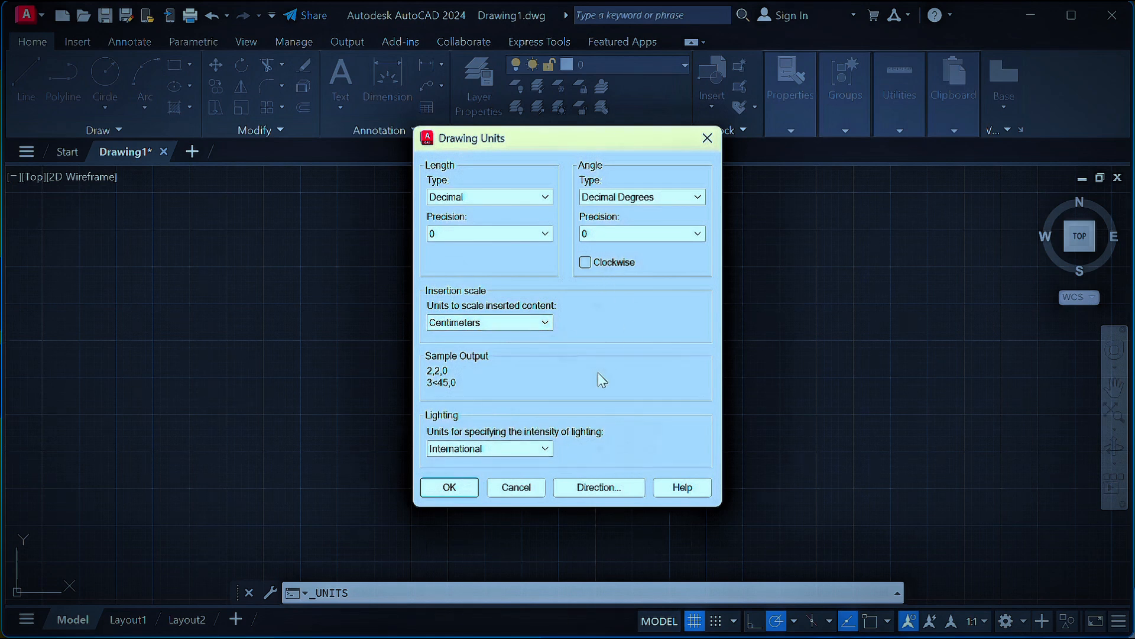
left_click(457, 488)
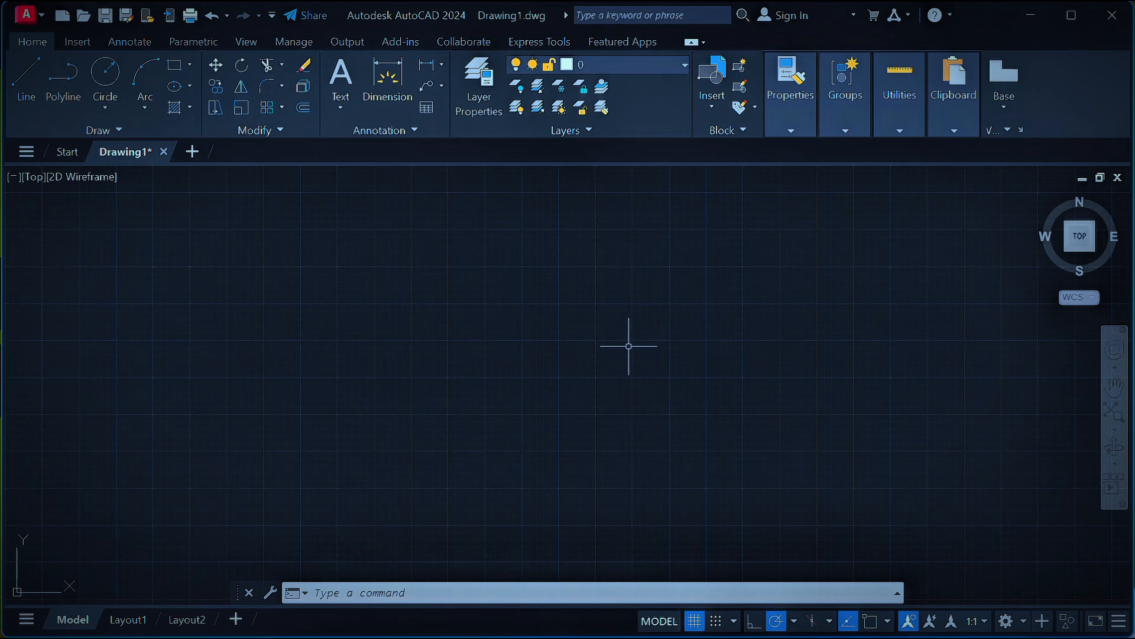
Turn on snap mode and object snap for the drawing, with the grid displayed.
left_click(695, 622)
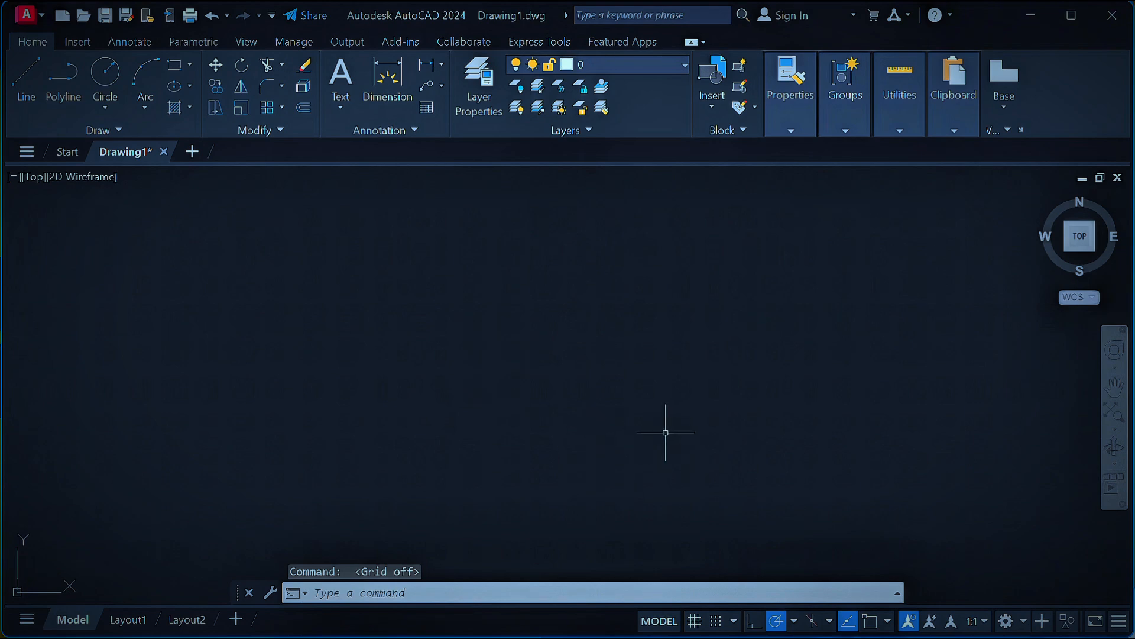
left_click(695, 622)
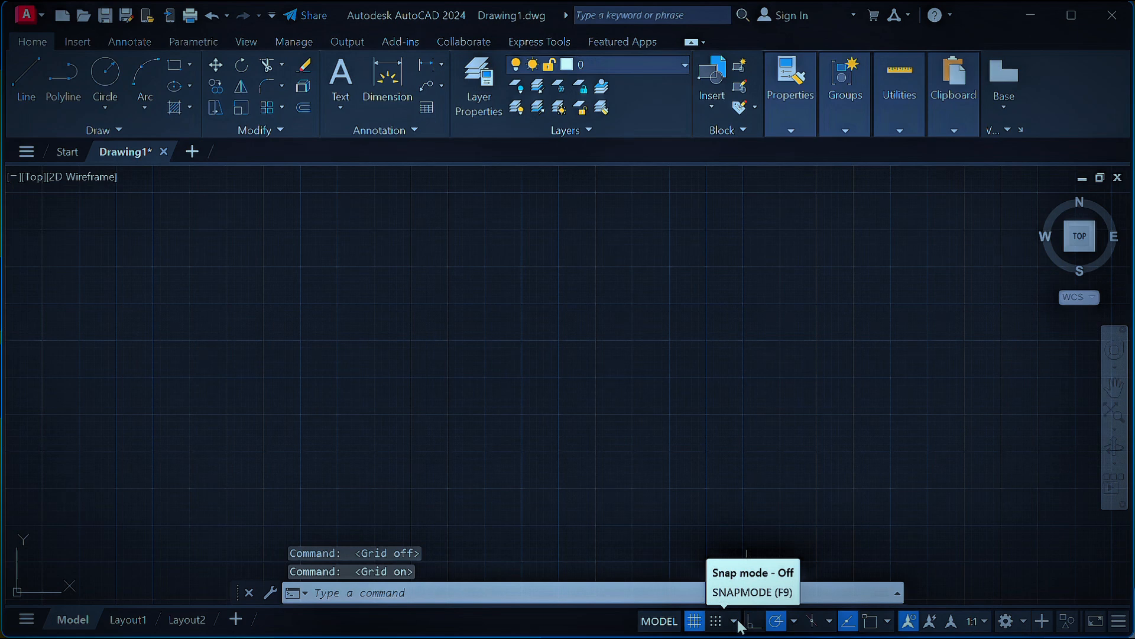
left_click(715, 622)
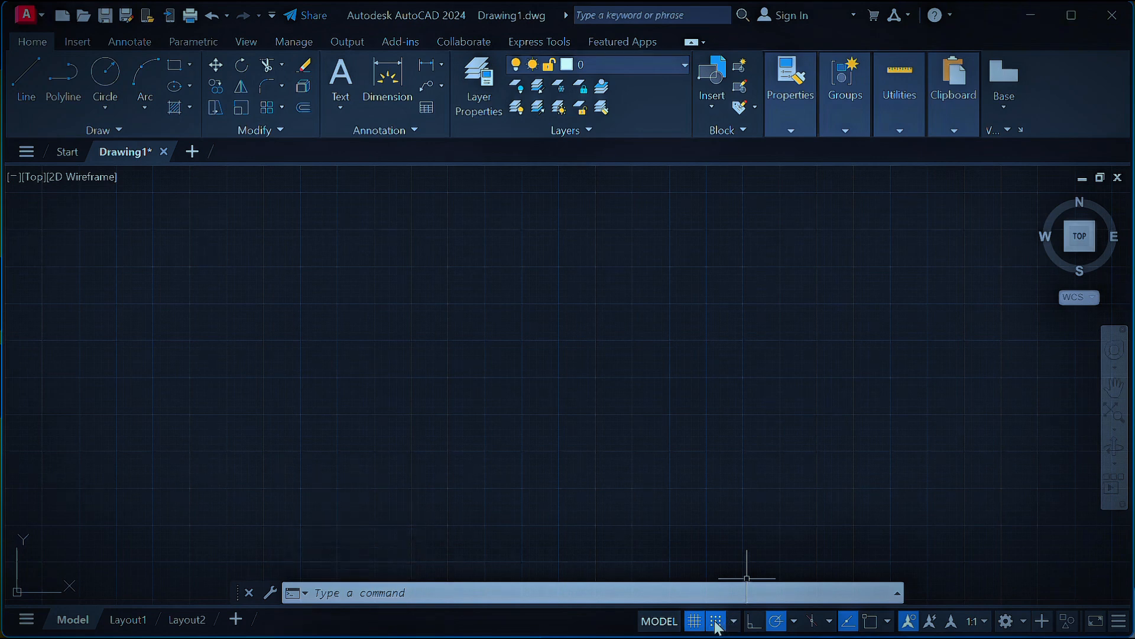
left_click(873, 626)
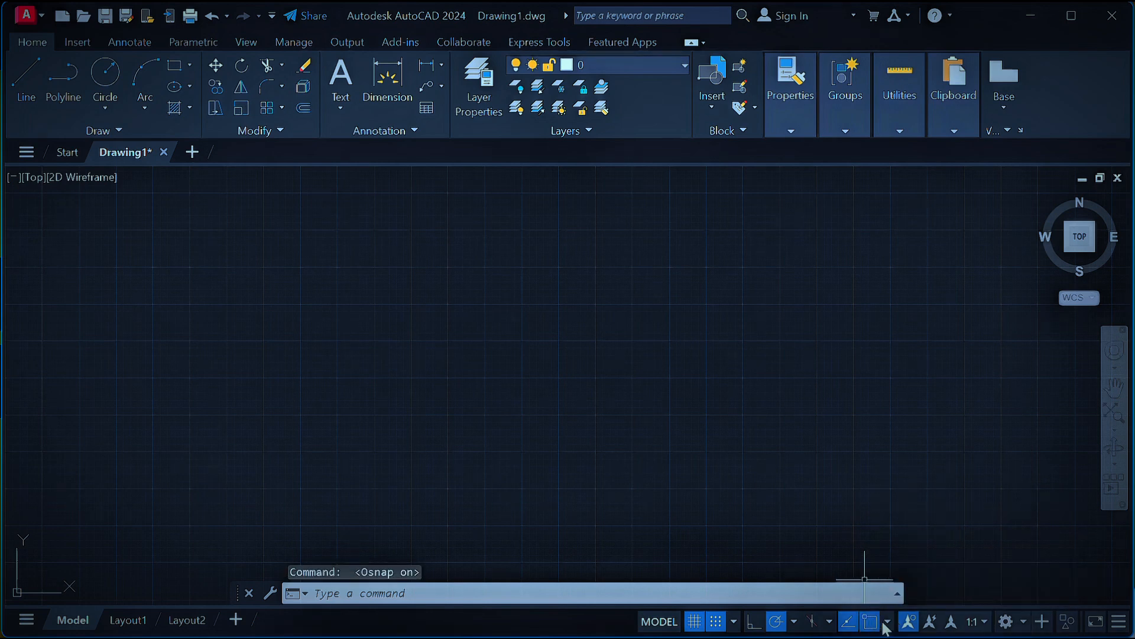
left_click(886, 624)
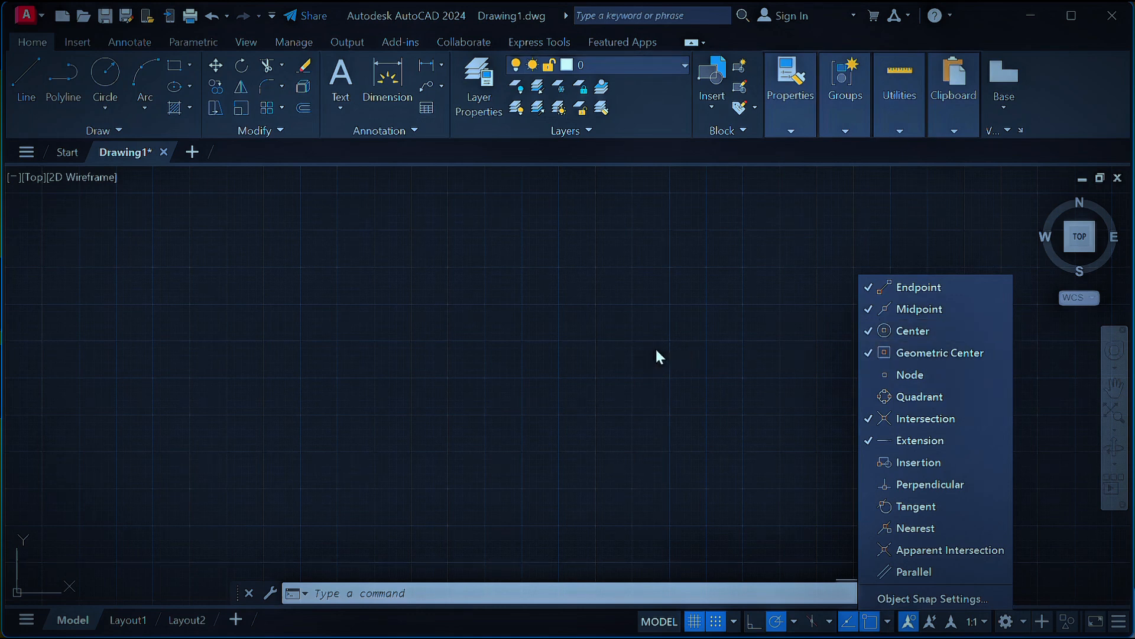
left_click(608, 347)
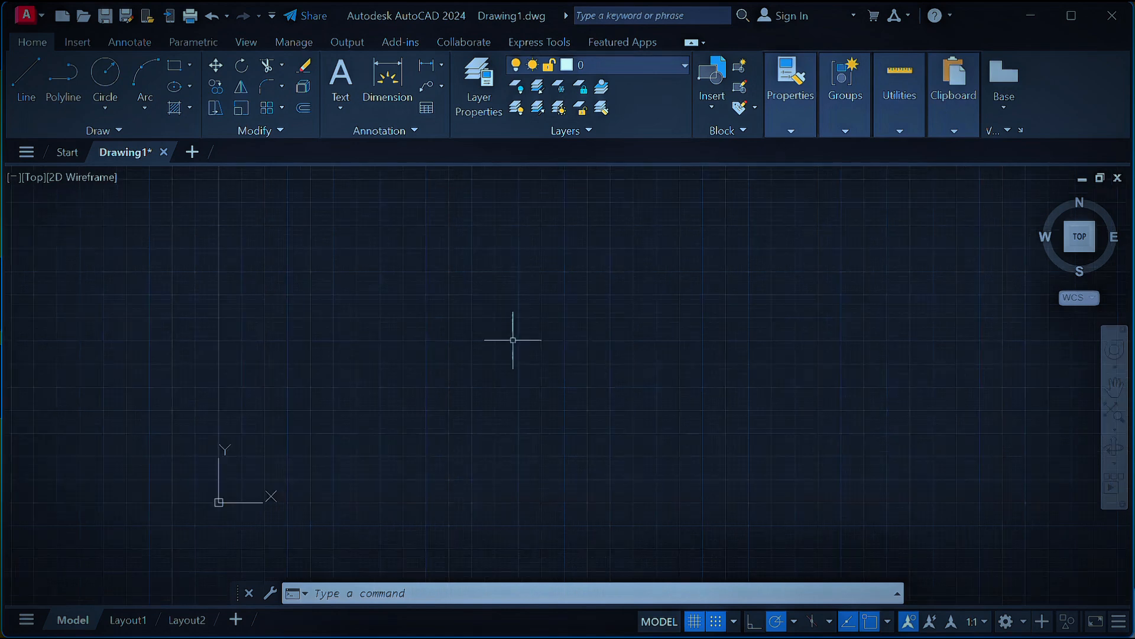
scroll(514, 337, "up", 2)
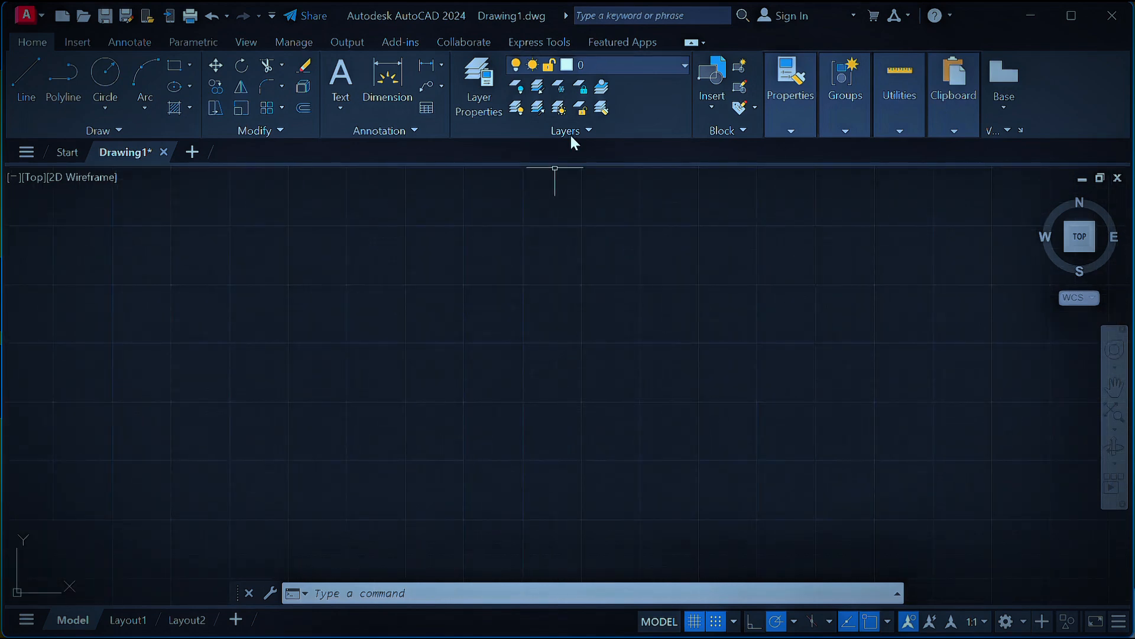
Create a layer named Walls in the layer manager, frozen in all layout viewports.
left_click(657, 63)
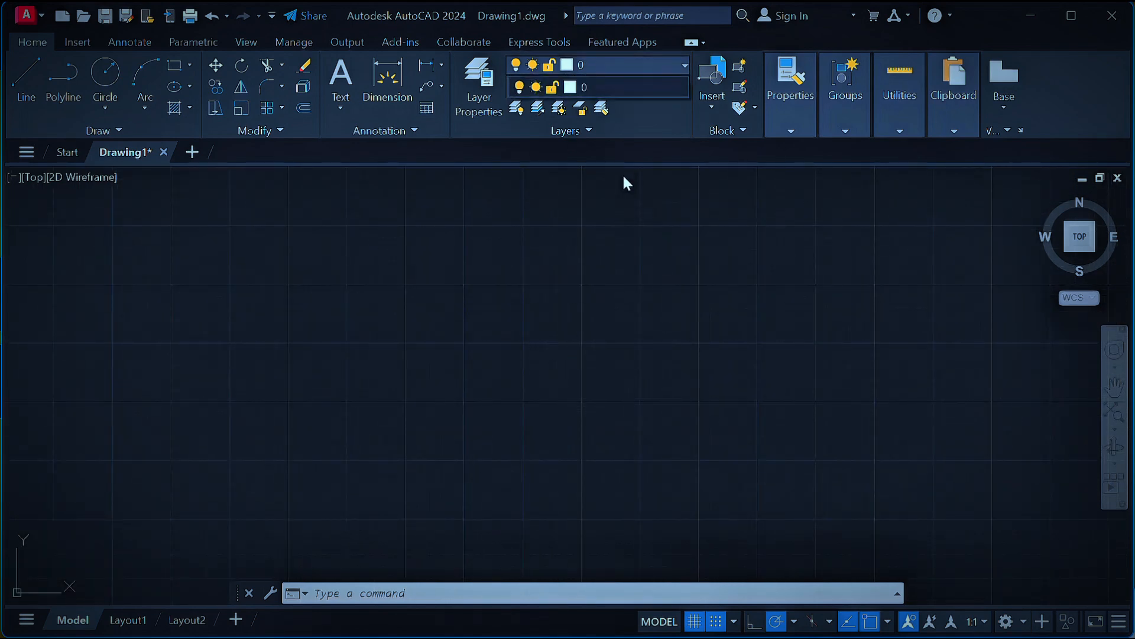
left_click(665, 59)
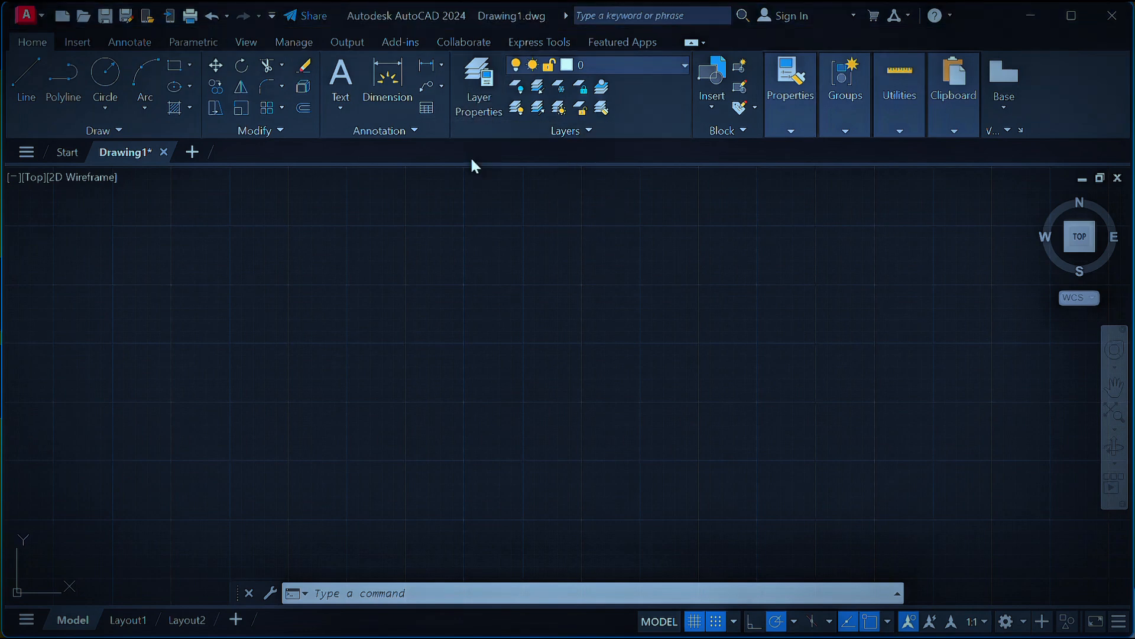
left_click(482, 104)
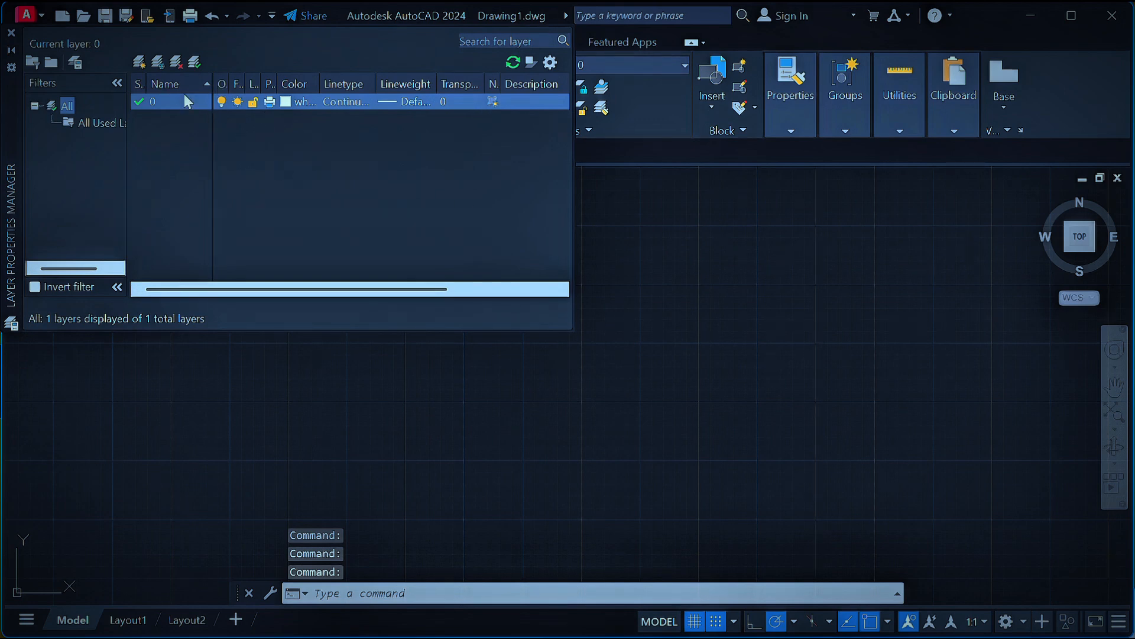
left_click(159, 61)
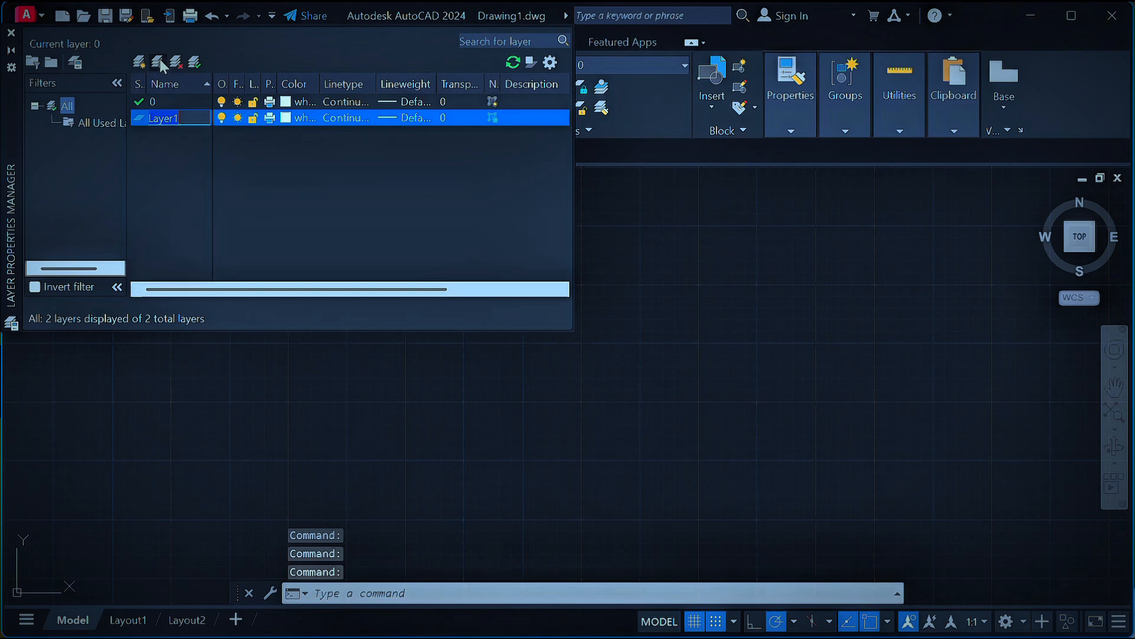
type("Wall")
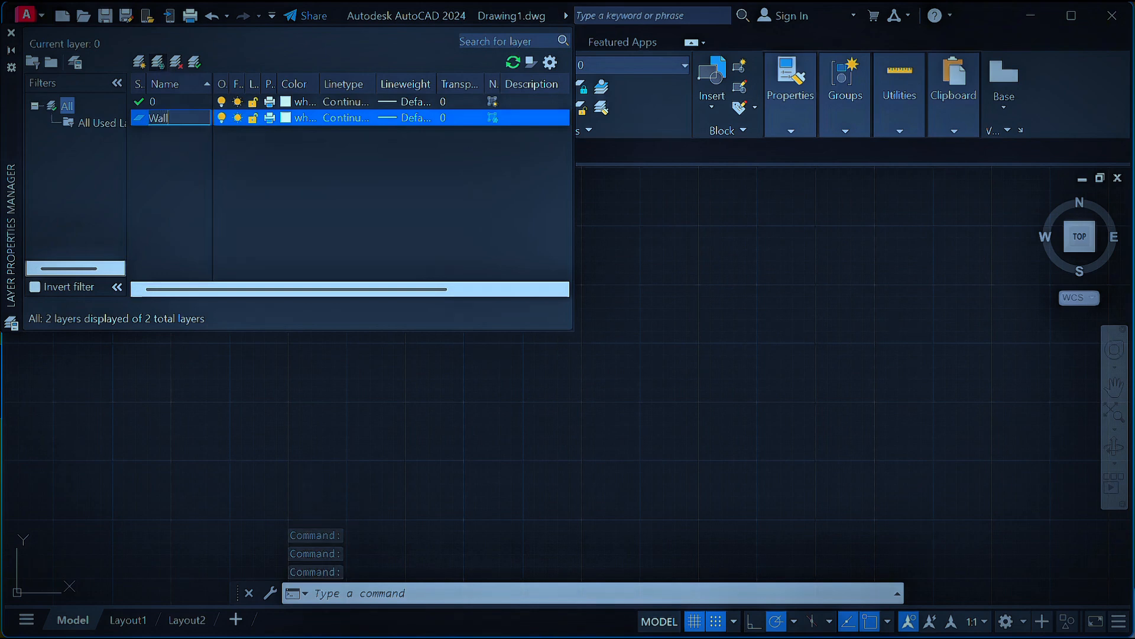
type("s")
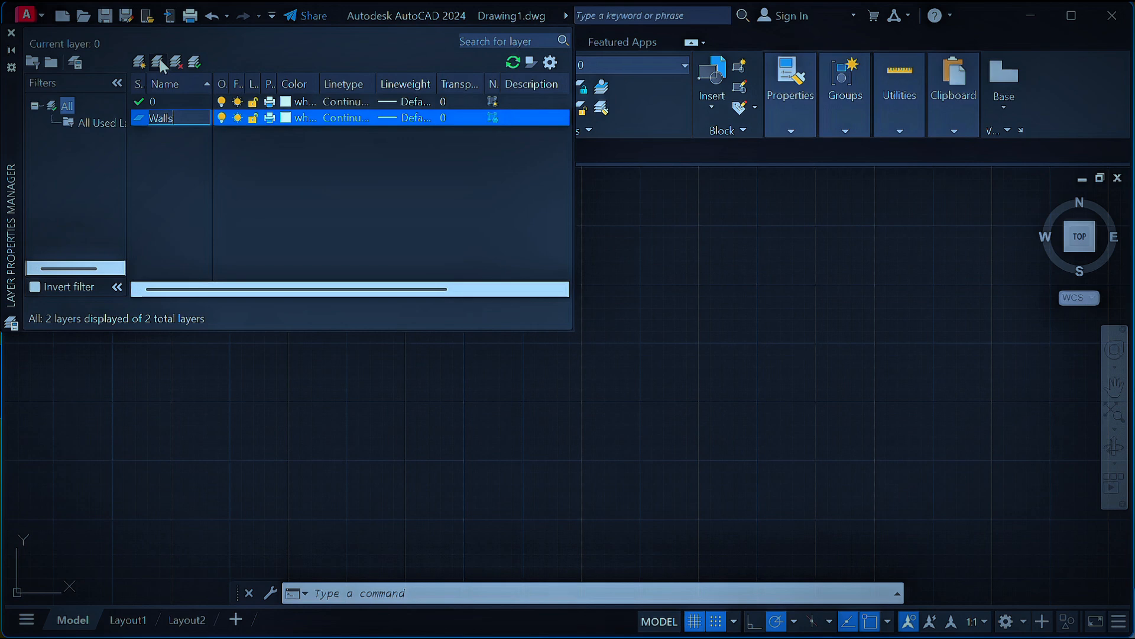
key("Return")
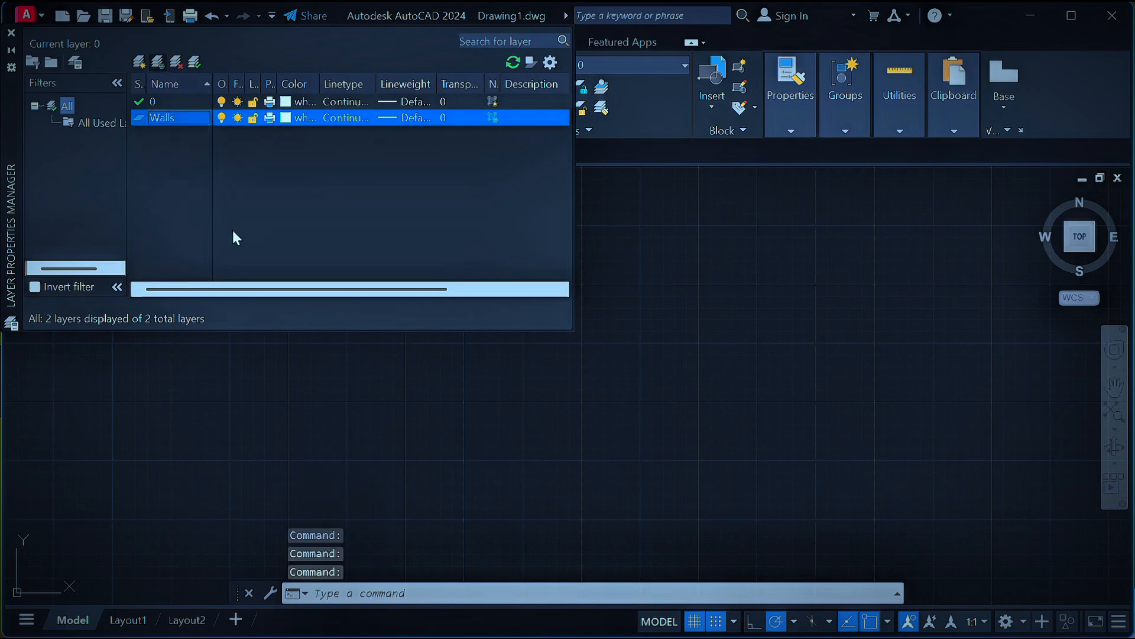
Create two more layers named Doors and Windows, both frozen in all layout viewports.
left_click(157, 62)
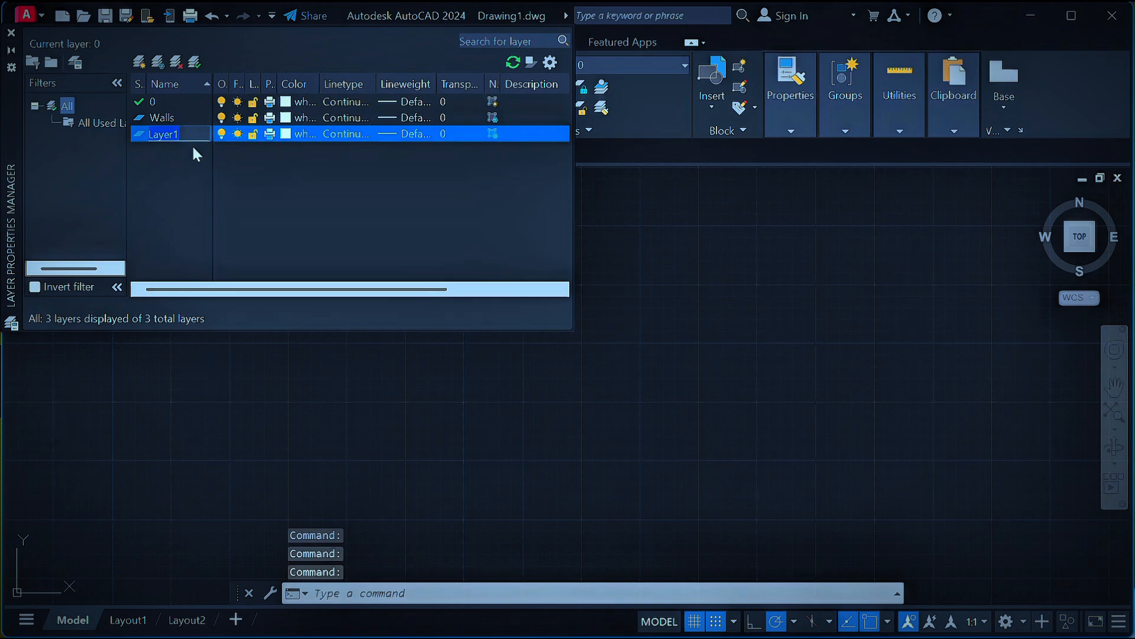
type("D")
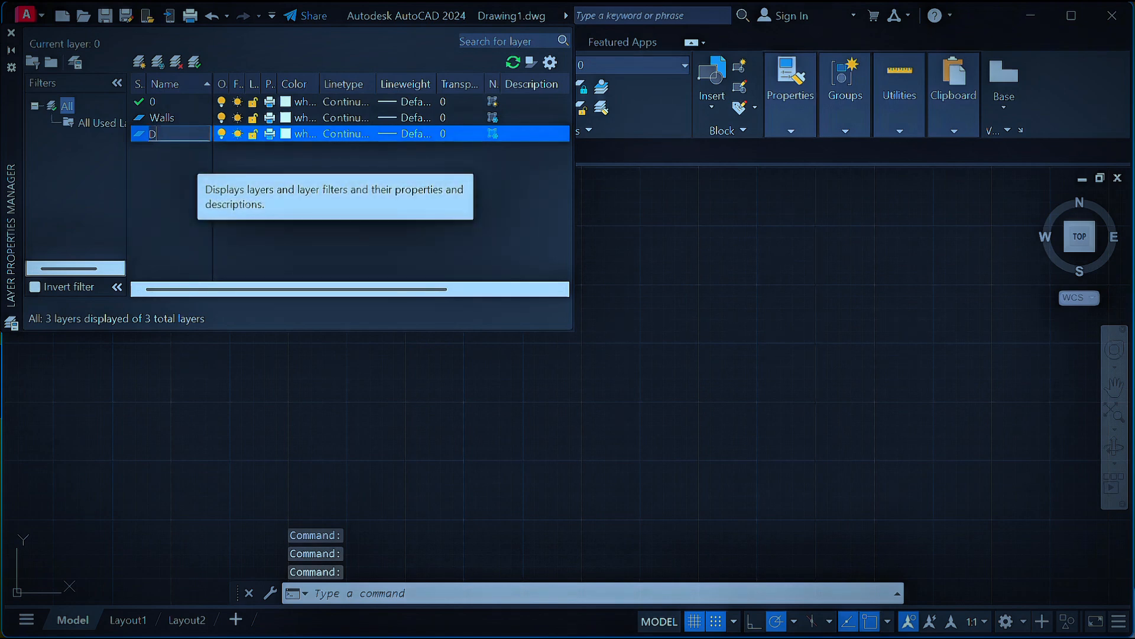
type("oors")
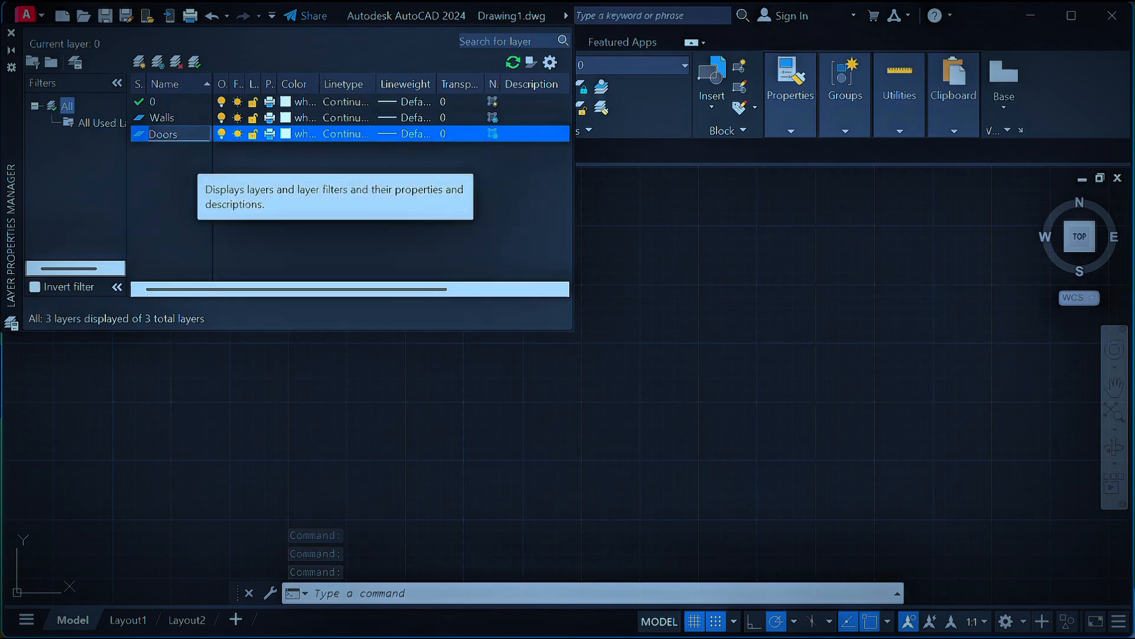
key("Return")
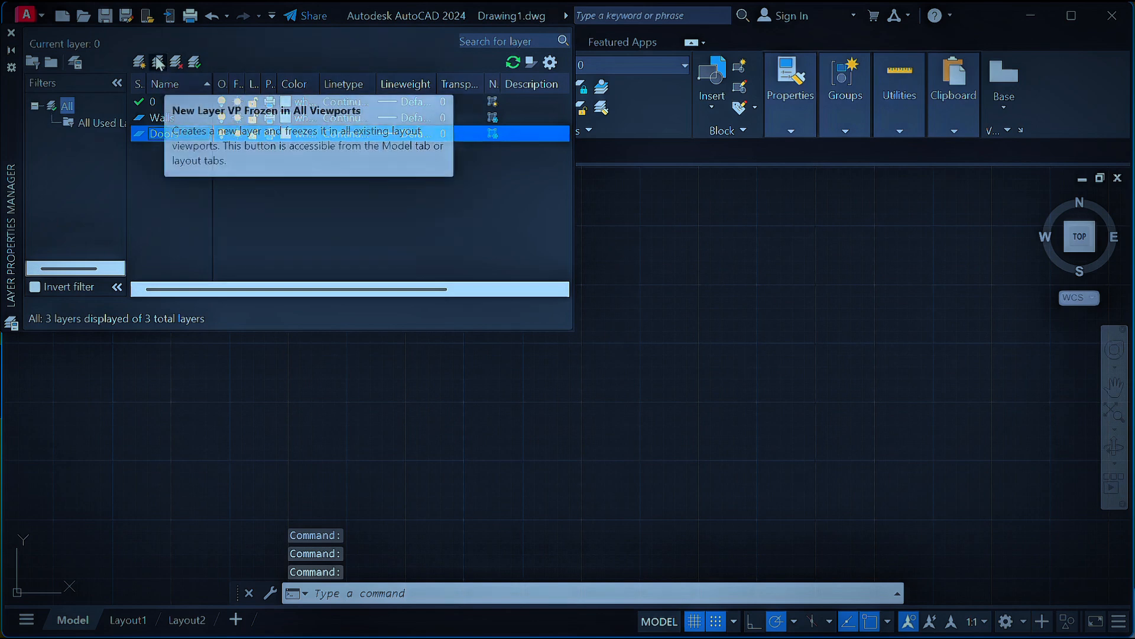
left_click(157, 61)
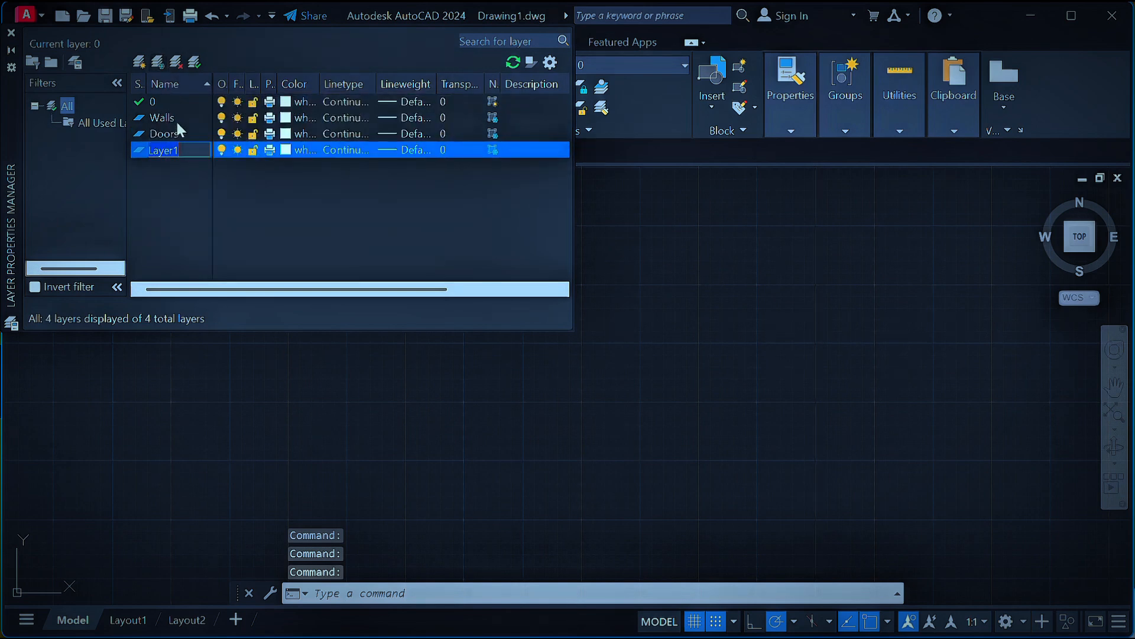
type("W")
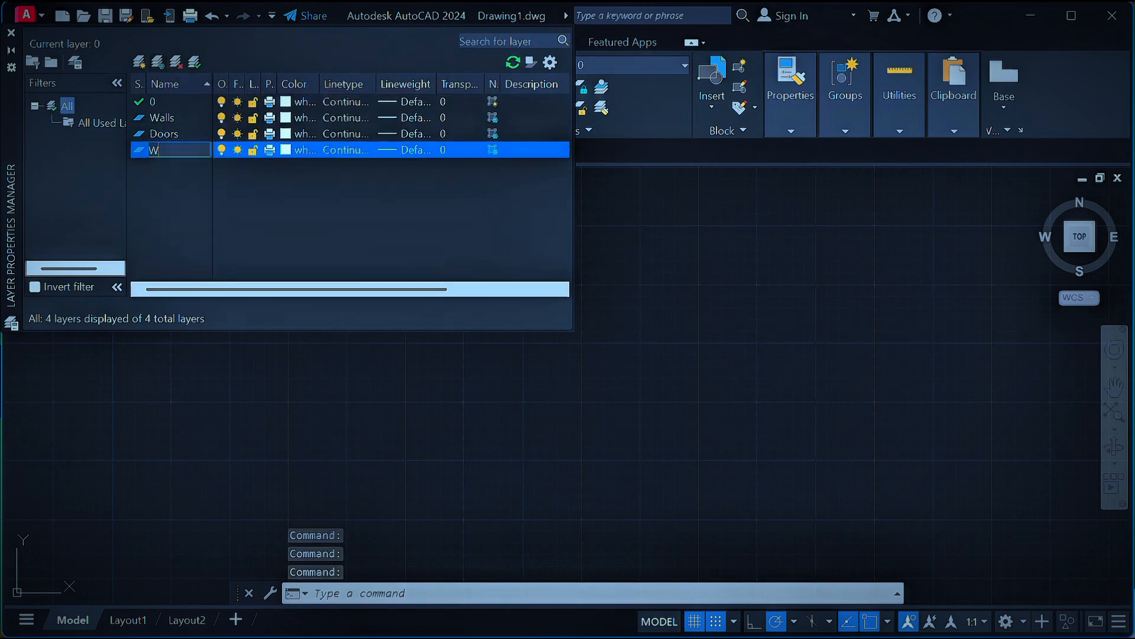
type("indo")
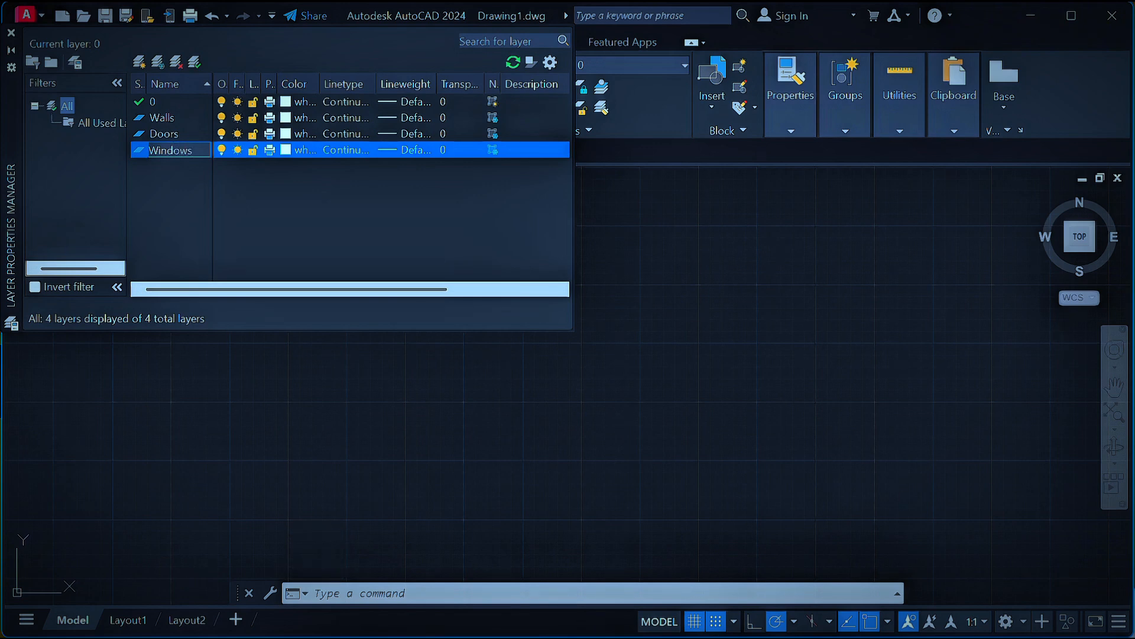
type("ws")
key("Return")
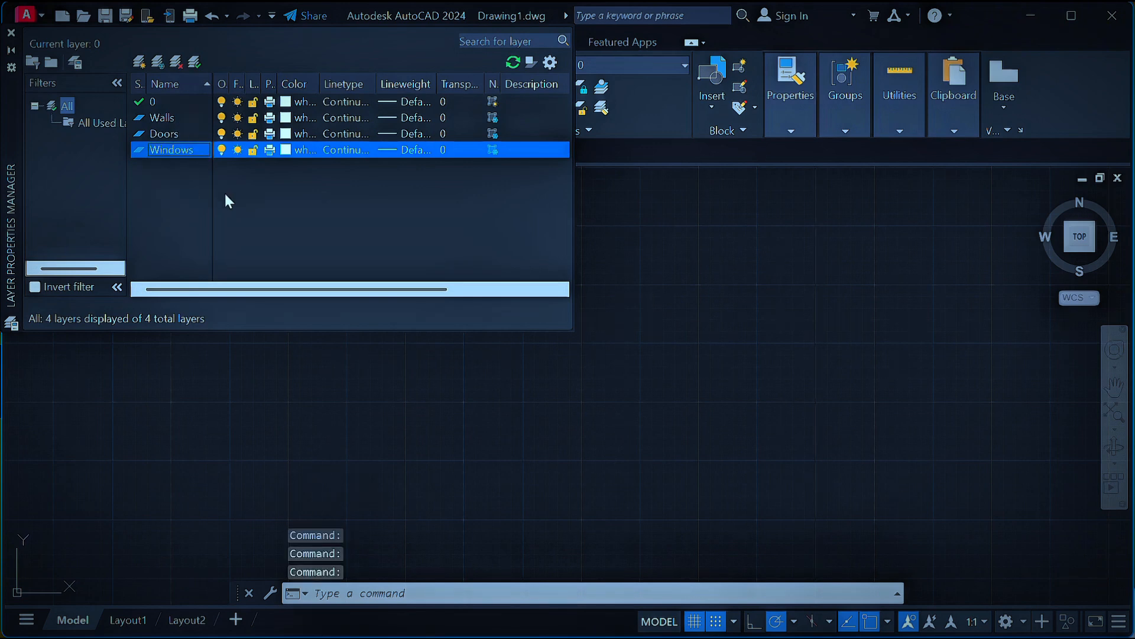
Accept white as the Walls layer's color and set the Doors layer's color to red, index color 20.
left_click(286, 117)
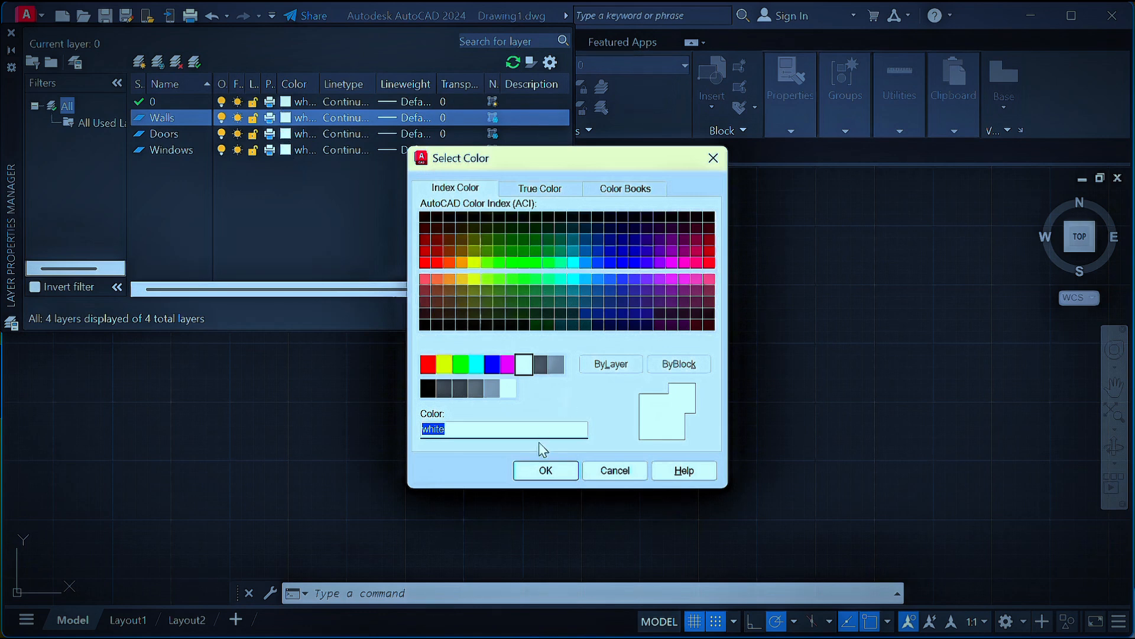
left_click(549, 472)
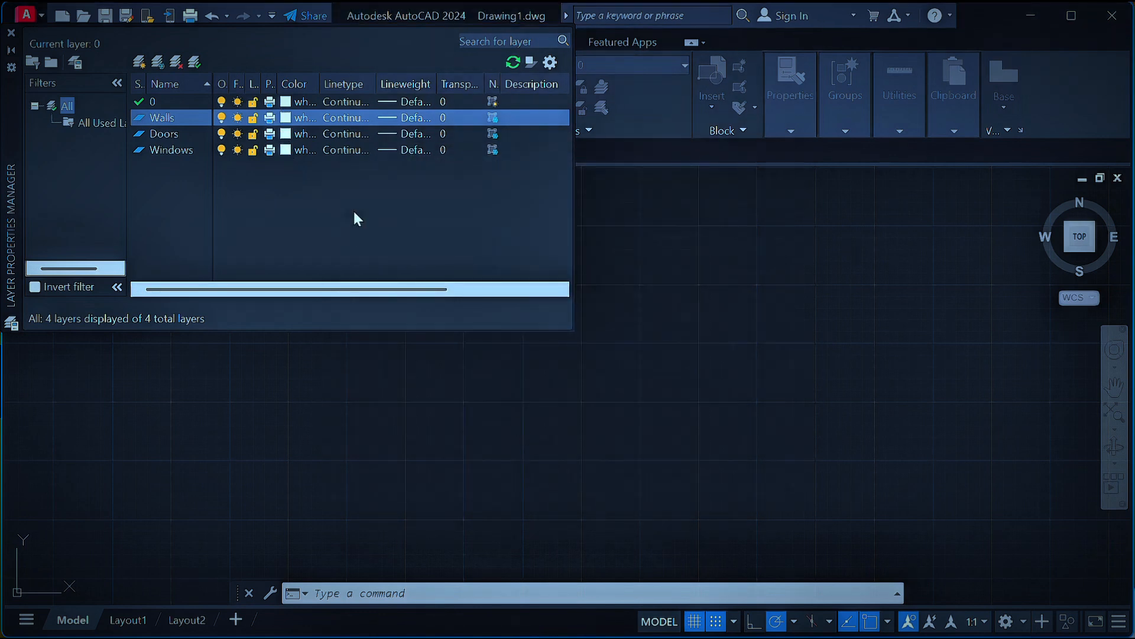
left_click(286, 134)
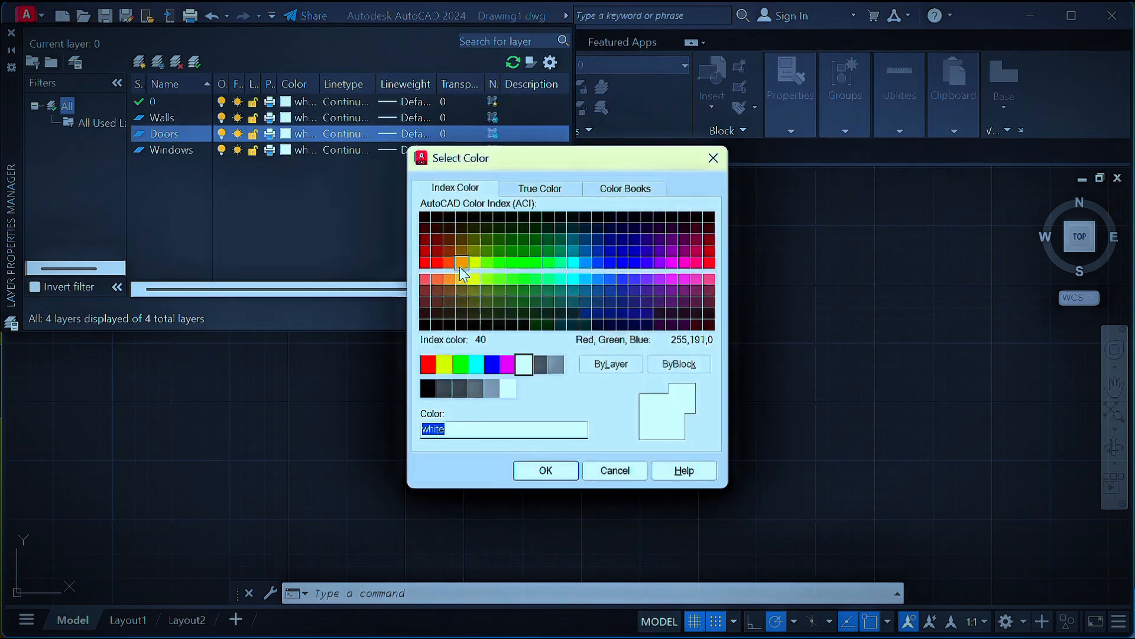
left_click(438, 262)
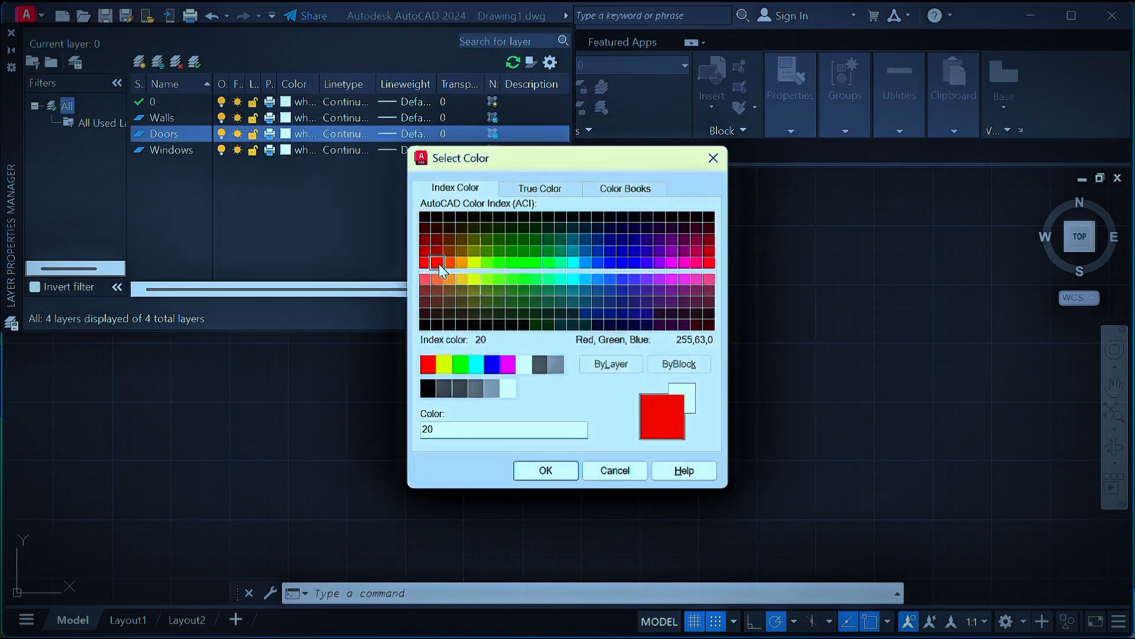
left_click(545, 471)
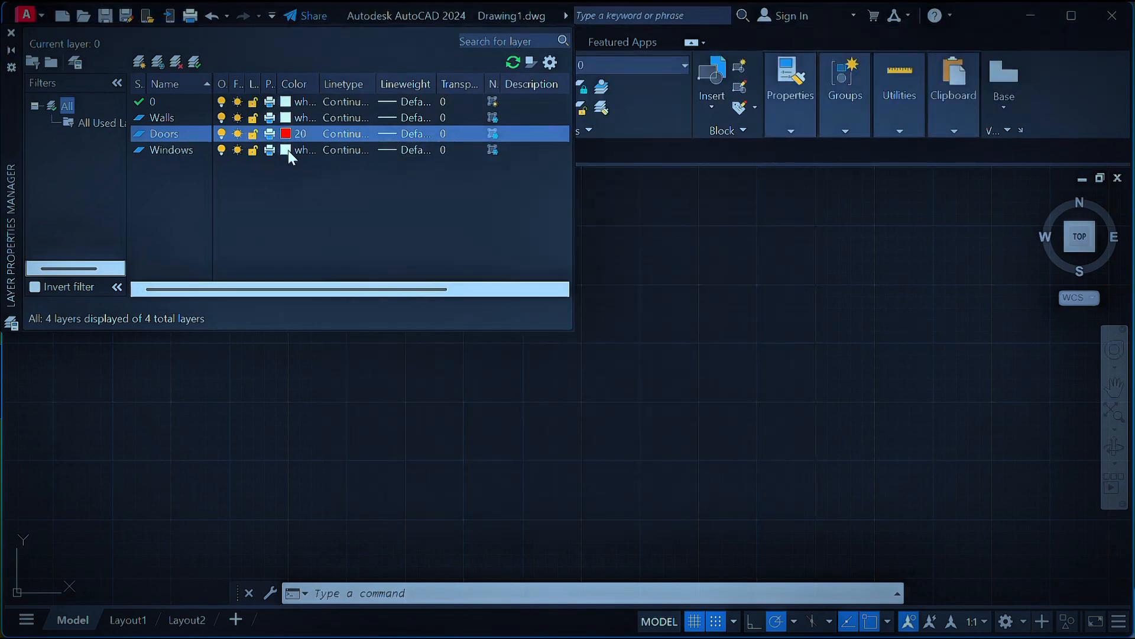
Set the Windows layer's color to green, index color 90.
left_click(287, 150)
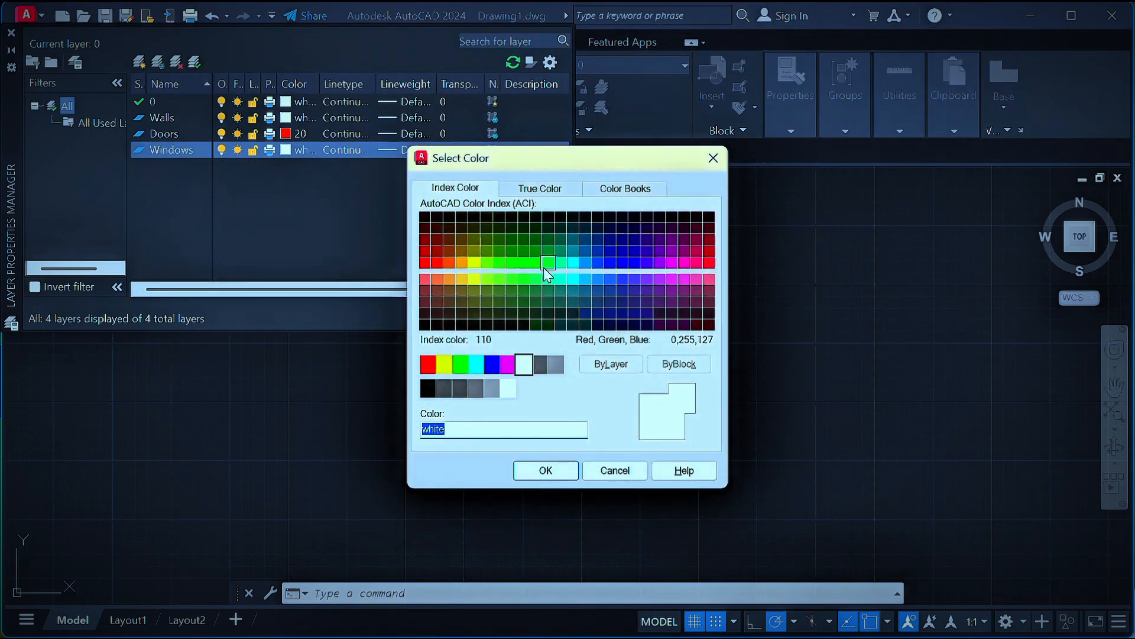
left_click(520, 263)
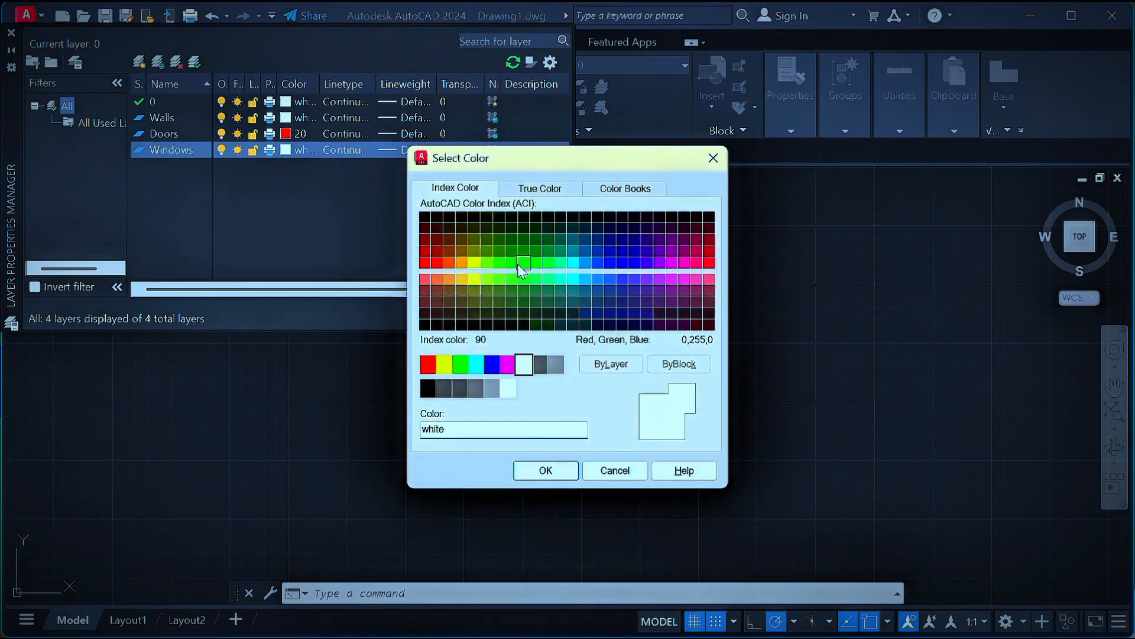
left_click(555, 472)
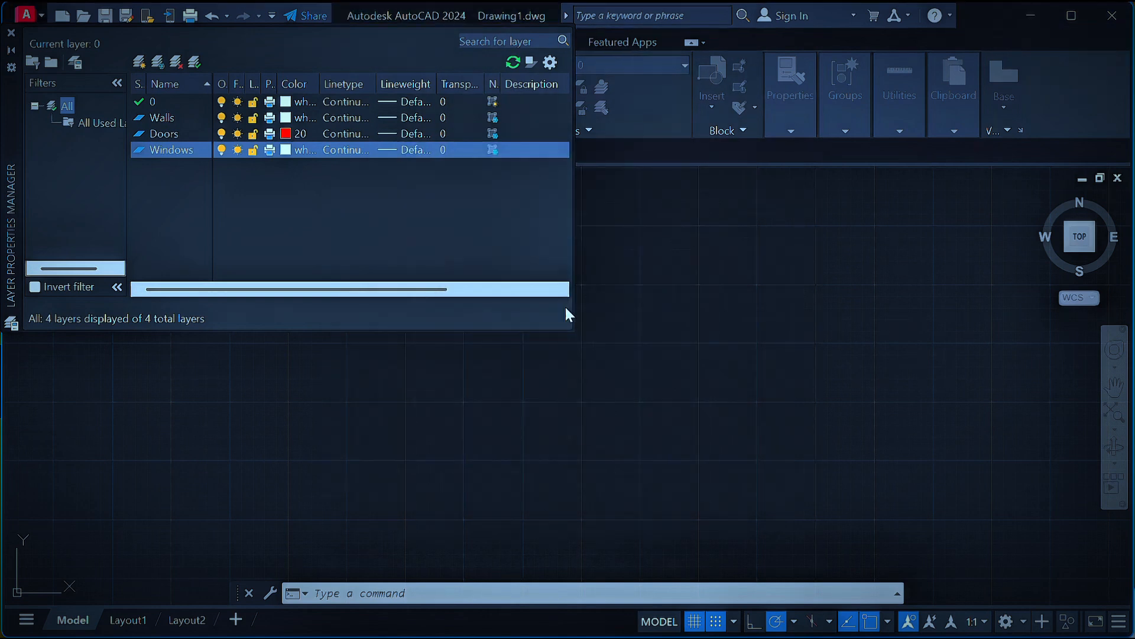
Look through the lineweights available for the Windows layer without changing the setting, and close the layer manager.
left_click(389, 145)
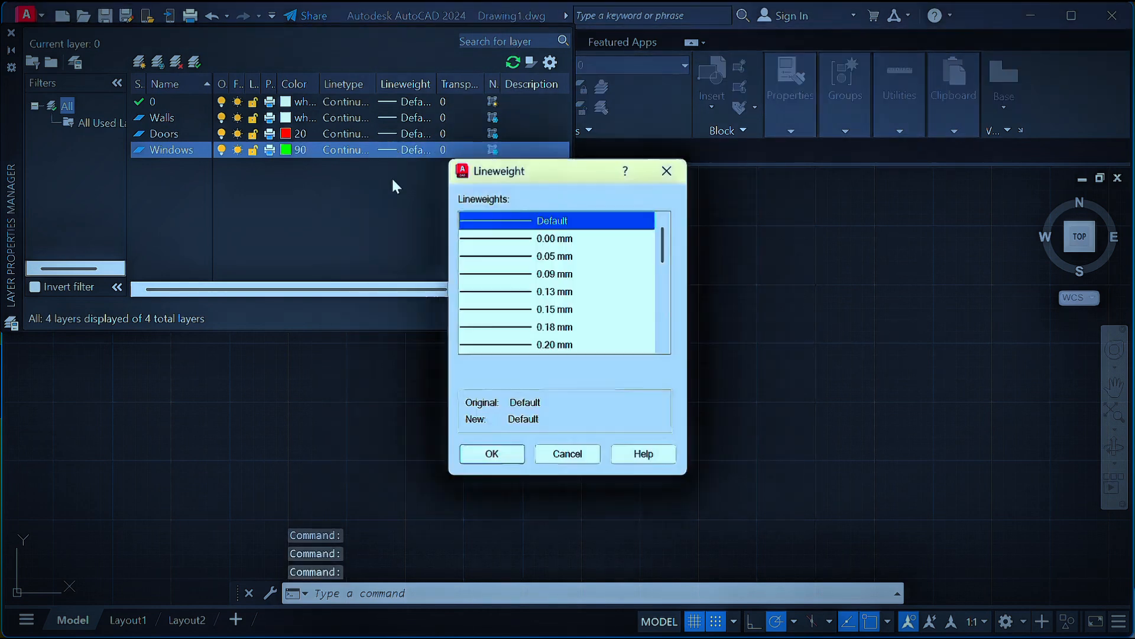
scroll(528, 272, "down", 3)
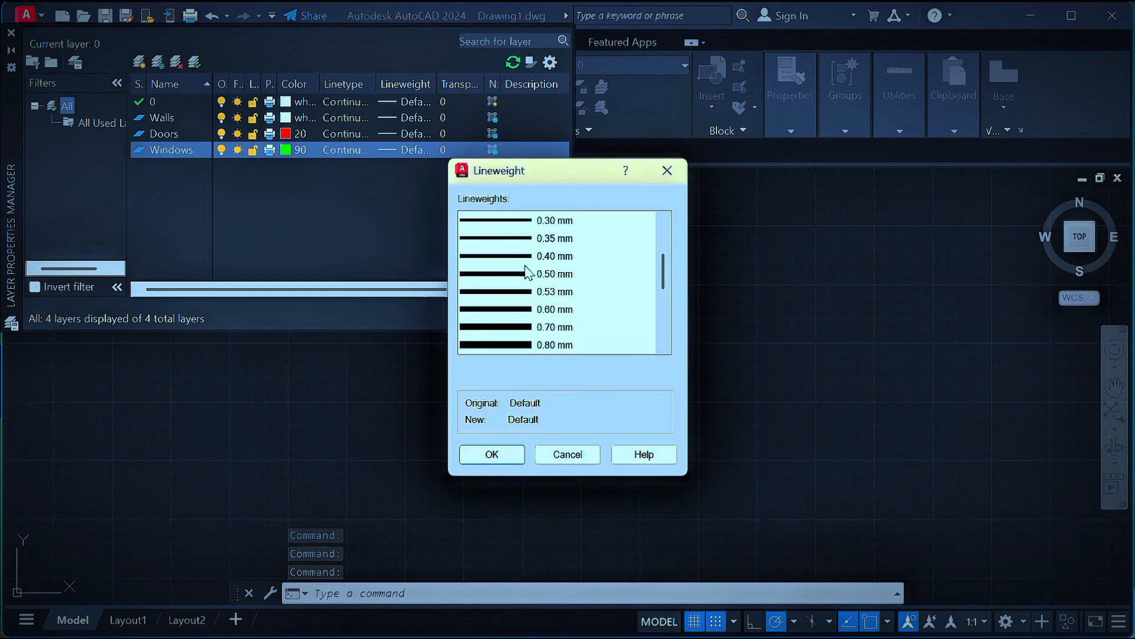
scroll(527, 266, "up", 3)
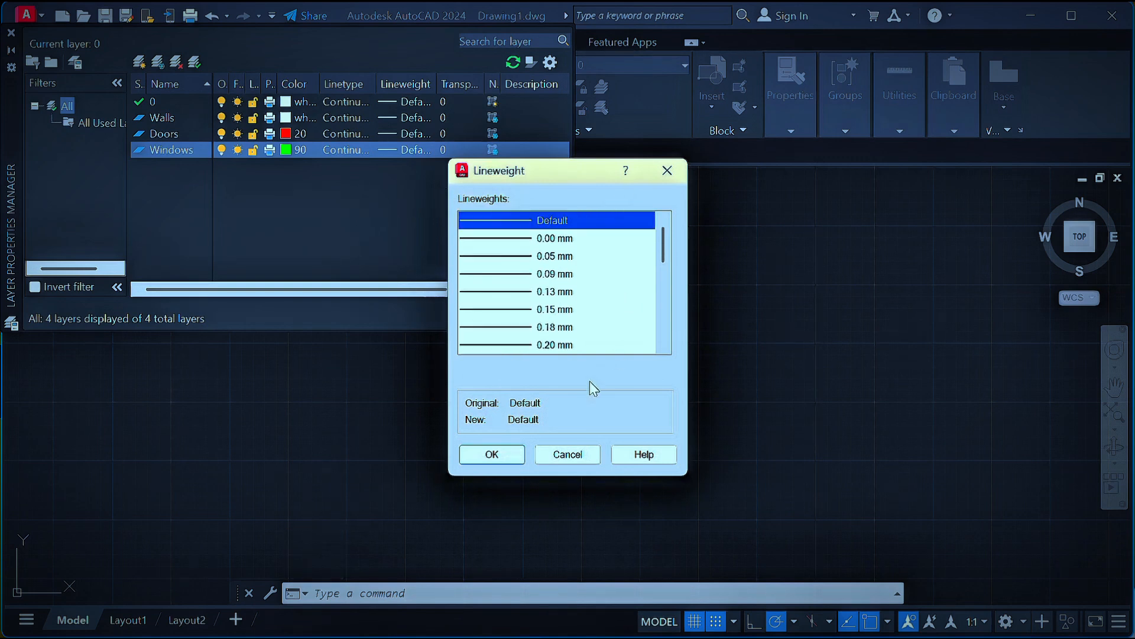
left_click(667, 170)
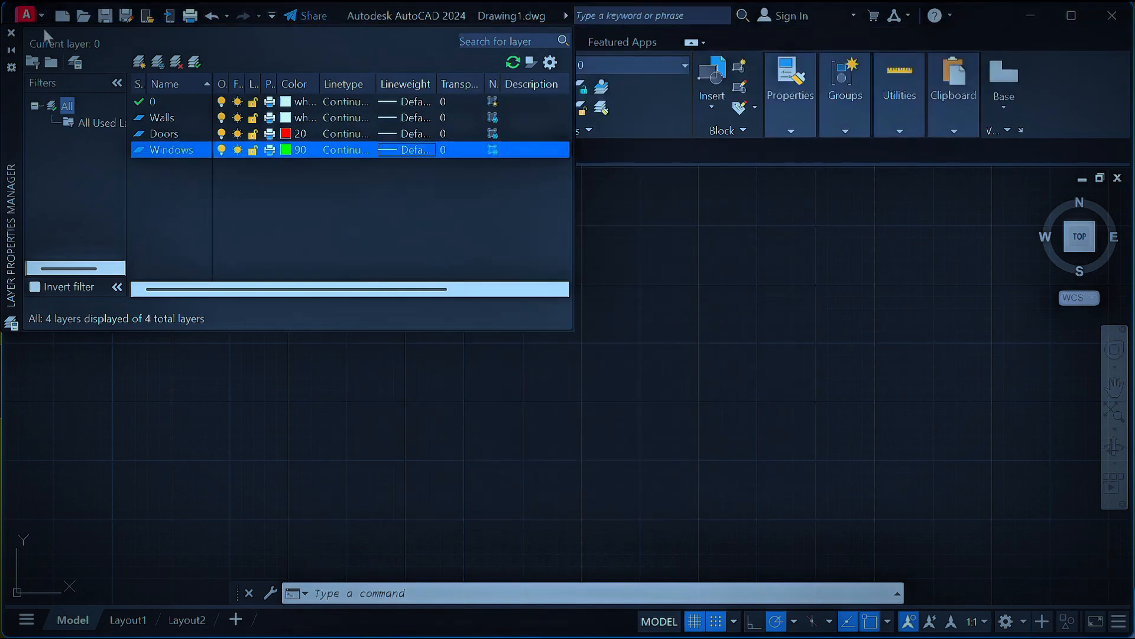
left_click(11, 32)
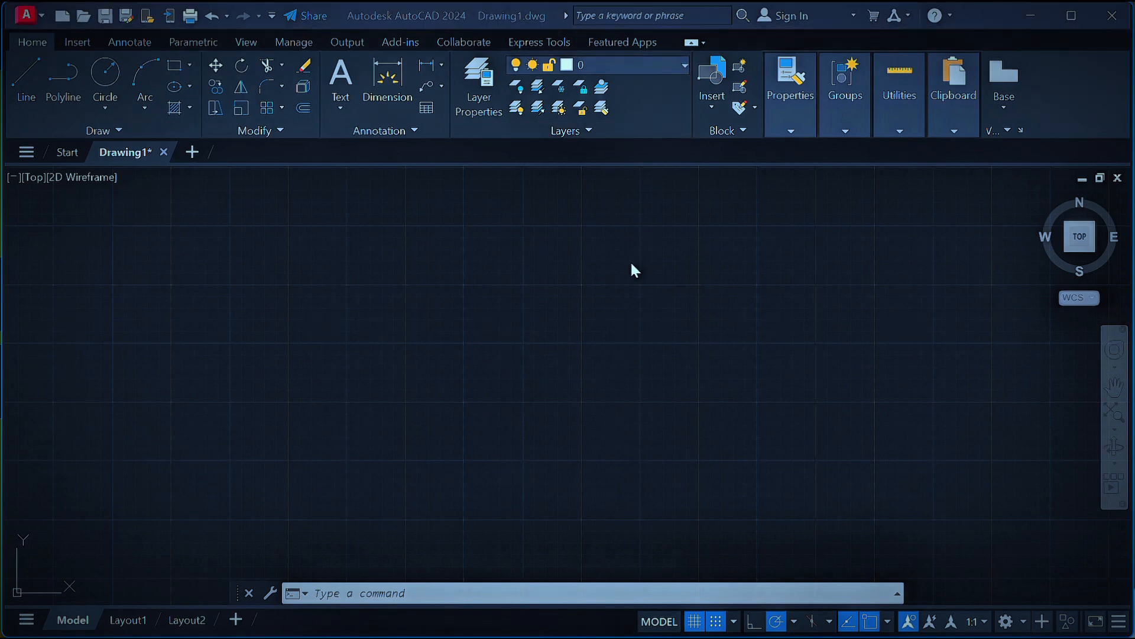
Make Walls the current layer and draw a horizontal line connected to a vertical line running down from its right end.
scroll(611, 282, "down", 2)
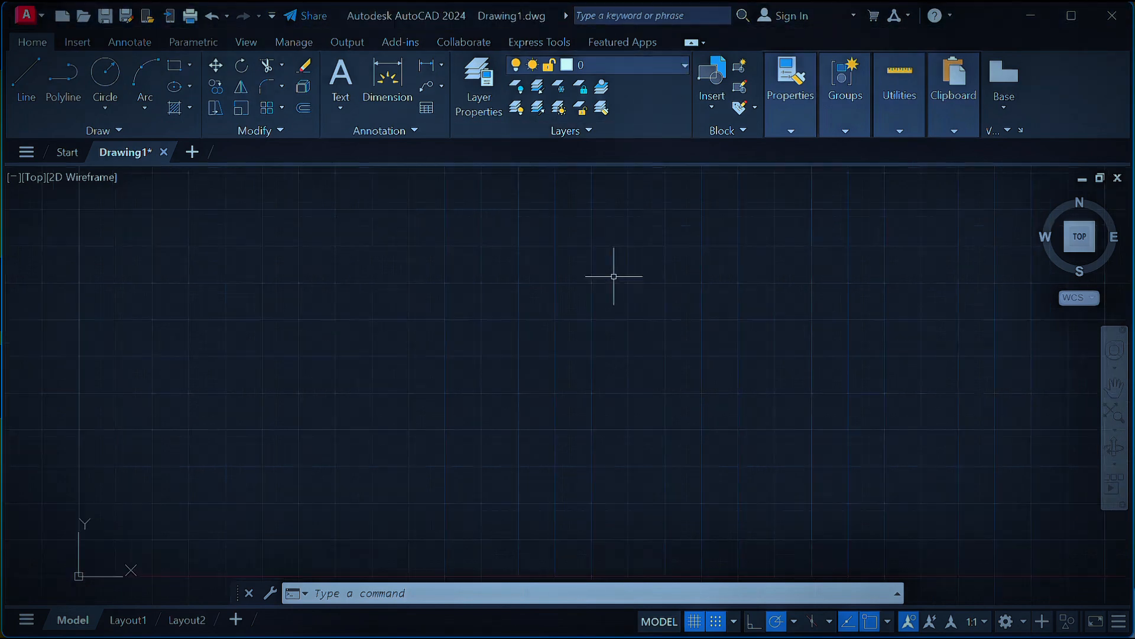
left_click(678, 64)
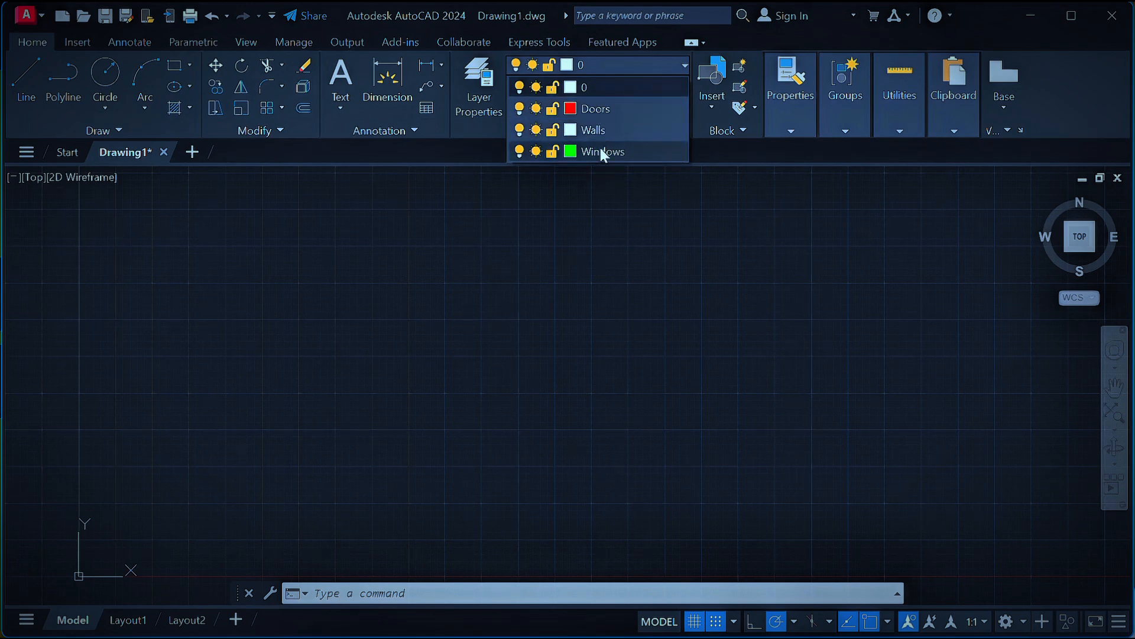
left_click(589, 128)
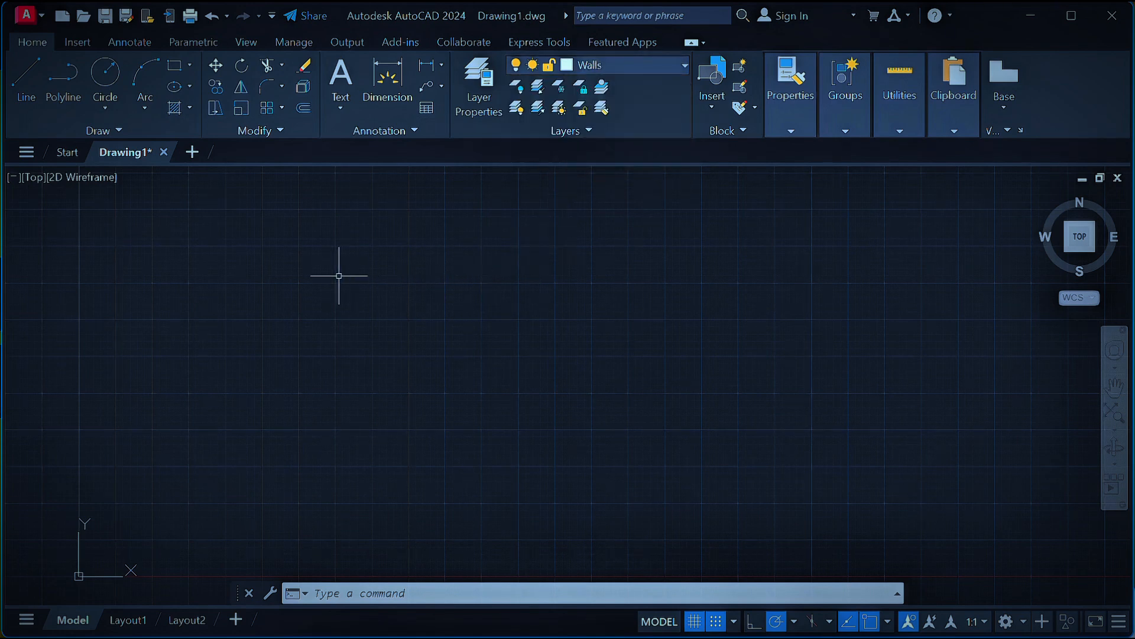
left_click_drag(515, 292, 519, 296)
left_click(30, 80)
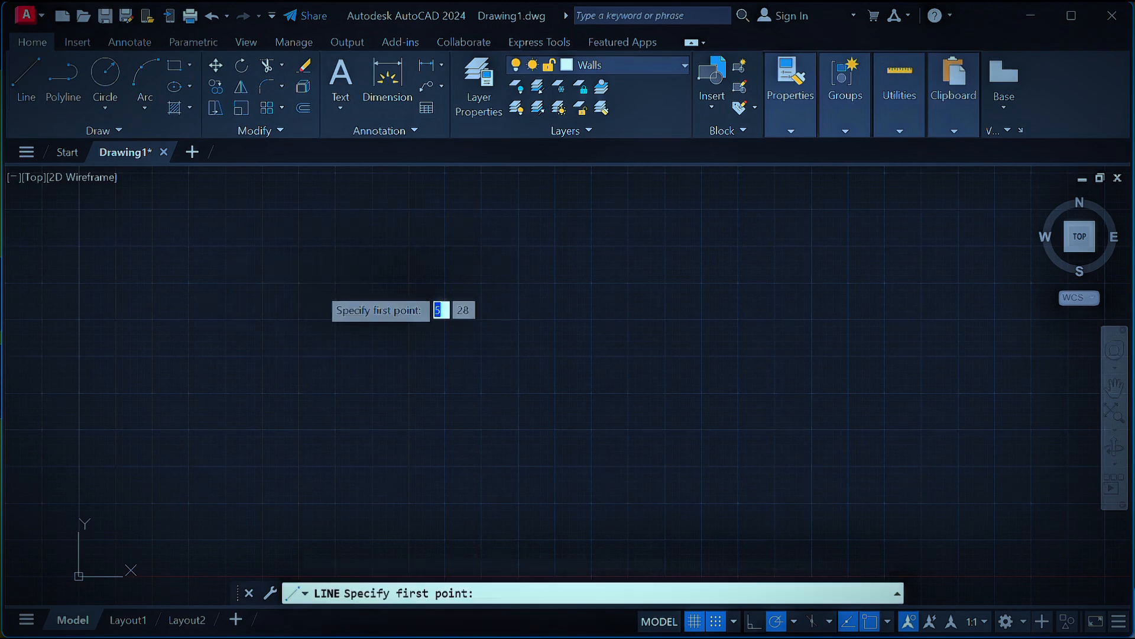
left_click(372, 275)
left_click(643, 275)
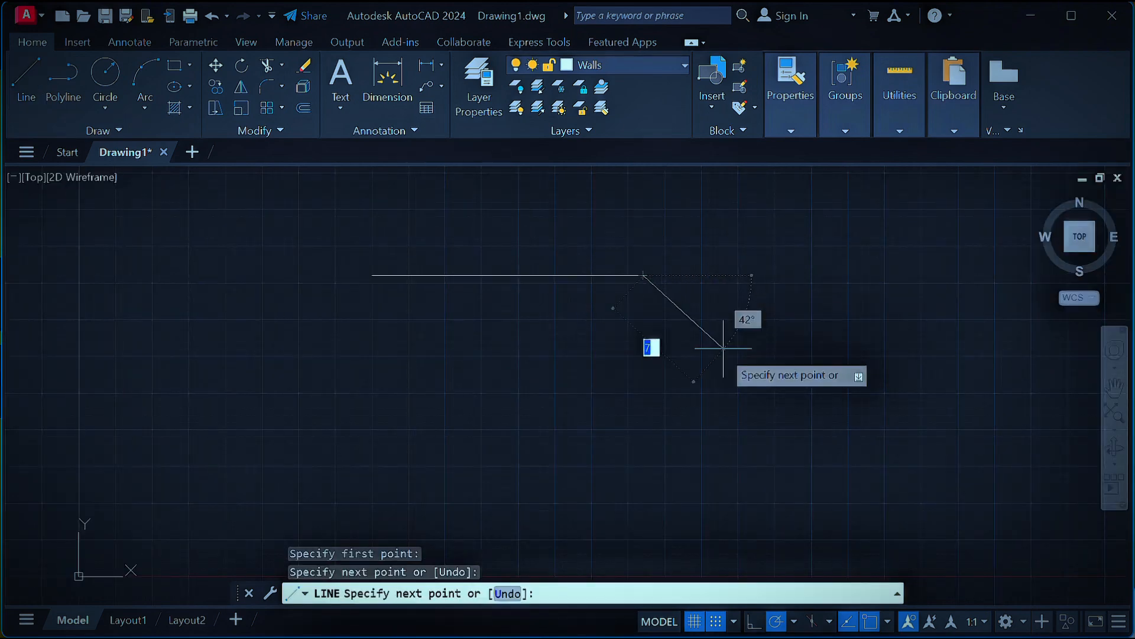
left_click(643, 415)
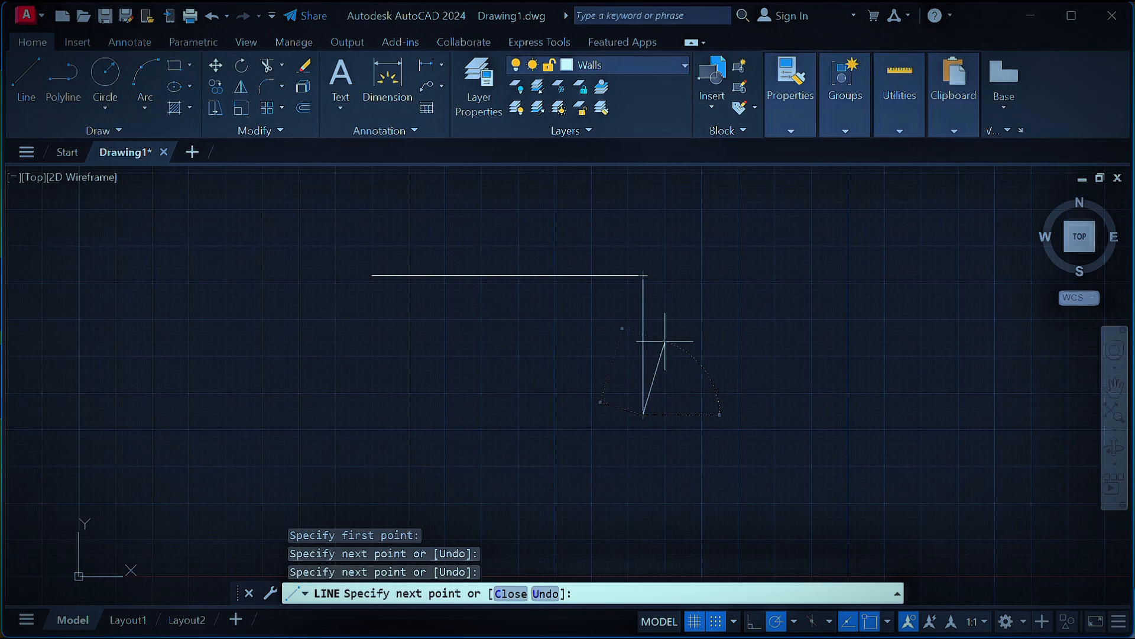
key("Escape")
Make Doors the current layer and draw a single vertical line just inside the vertical wall line.
left_click(666, 63)
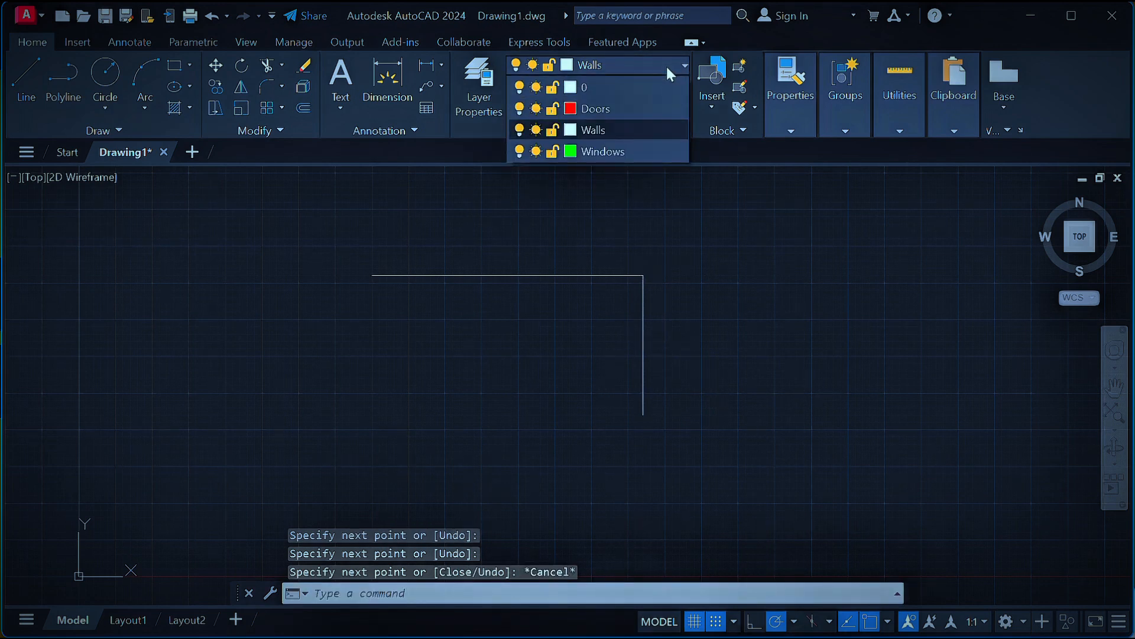
left_click(636, 109)
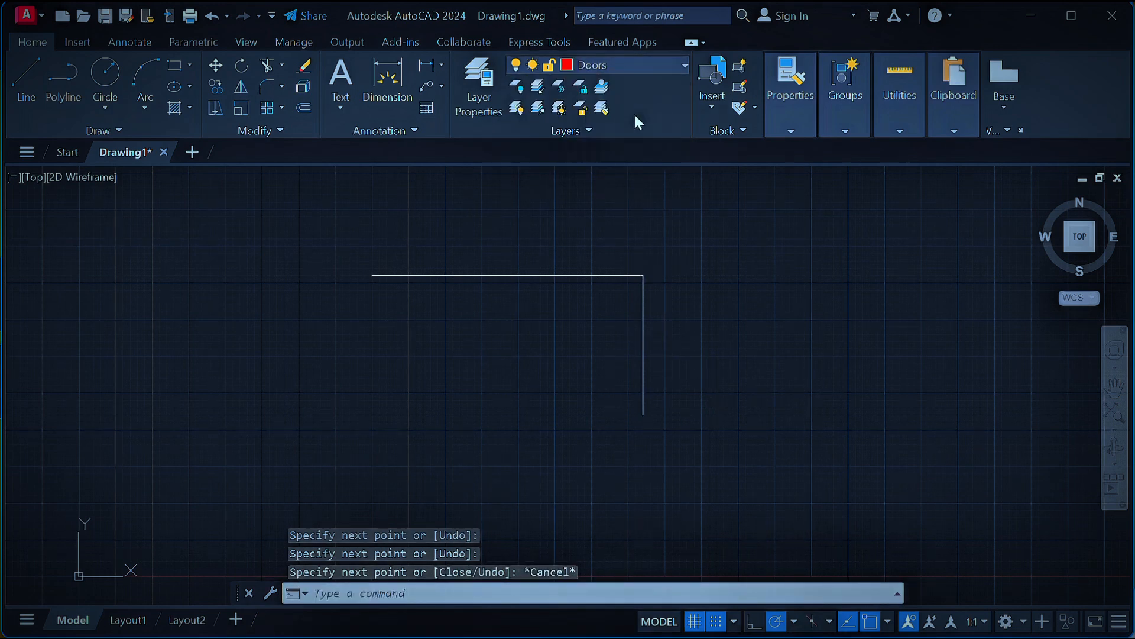
left_click(682, 322)
left_click(30, 71)
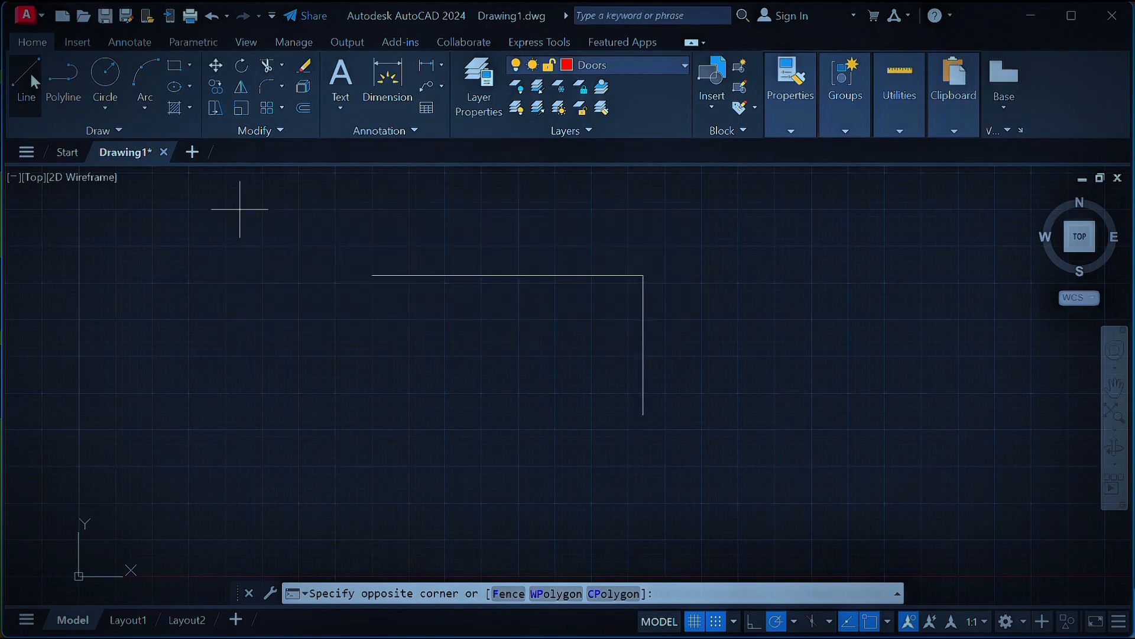
left_click(599, 437)
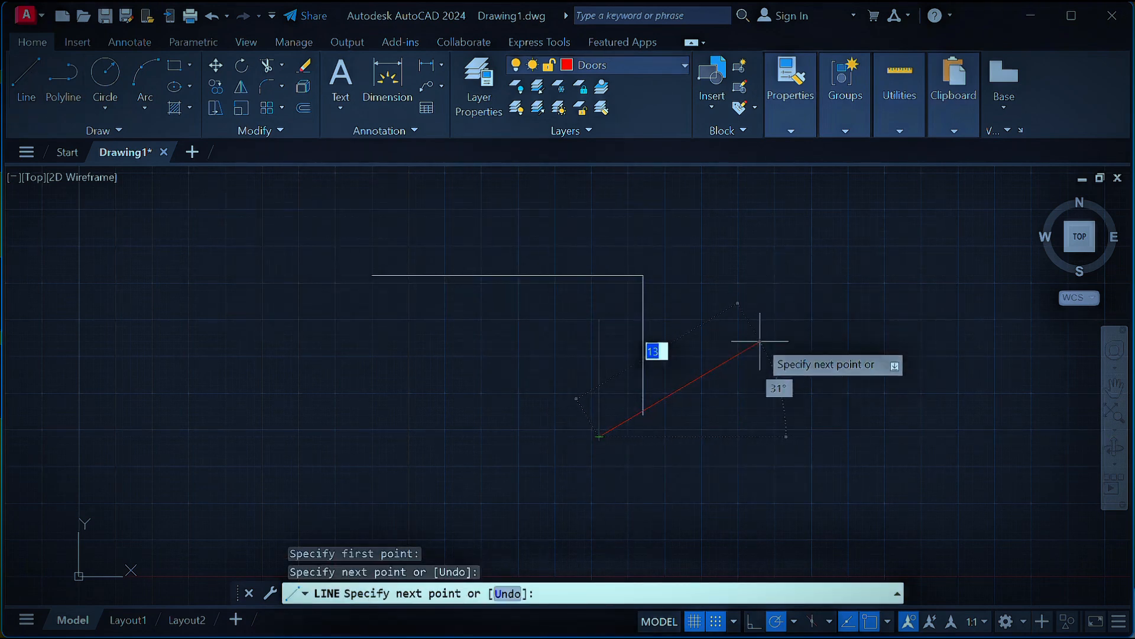
key("Escape")
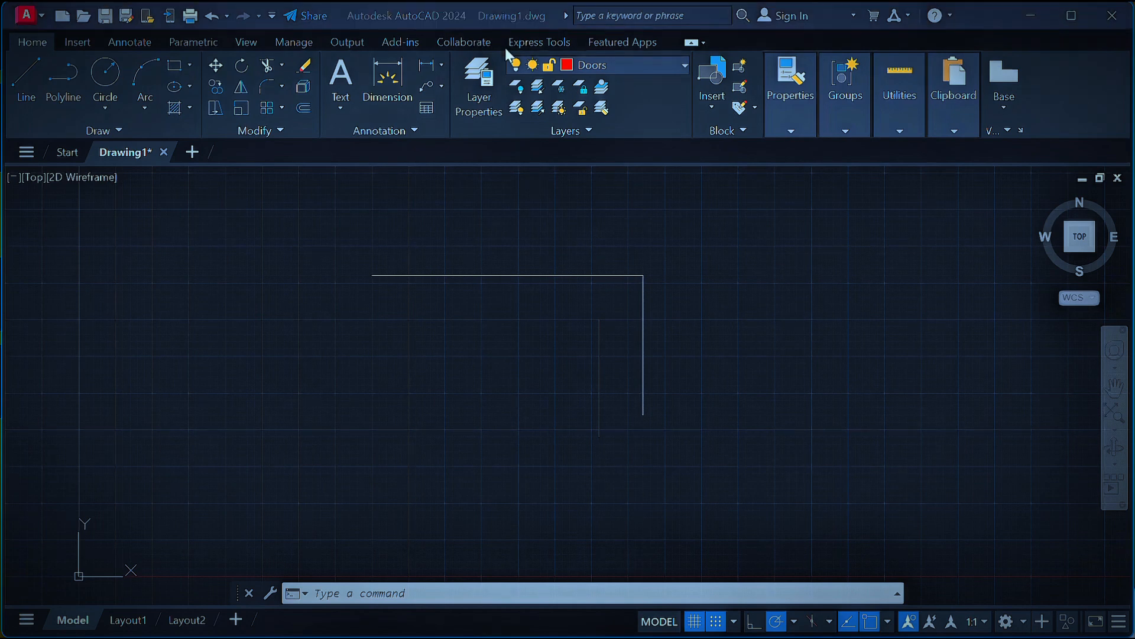
Make Windows the current layer and draw a vertical line about 11 cm long below the horizontal wall line, left of the door line.
left_click(644, 63)
left_click(605, 151)
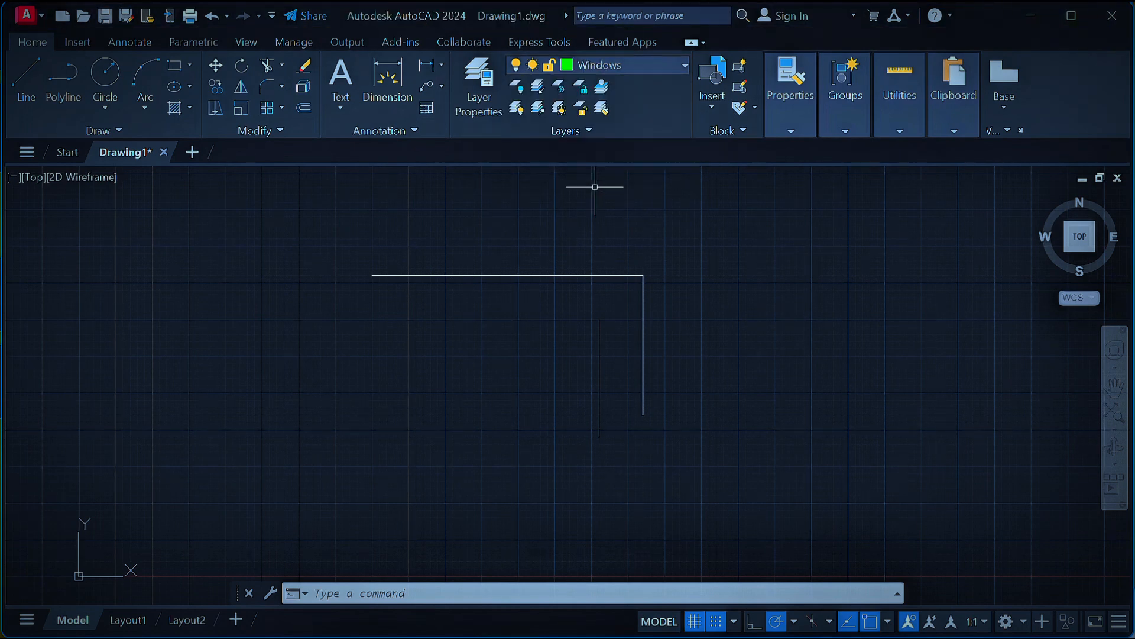
left_click(33, 71)
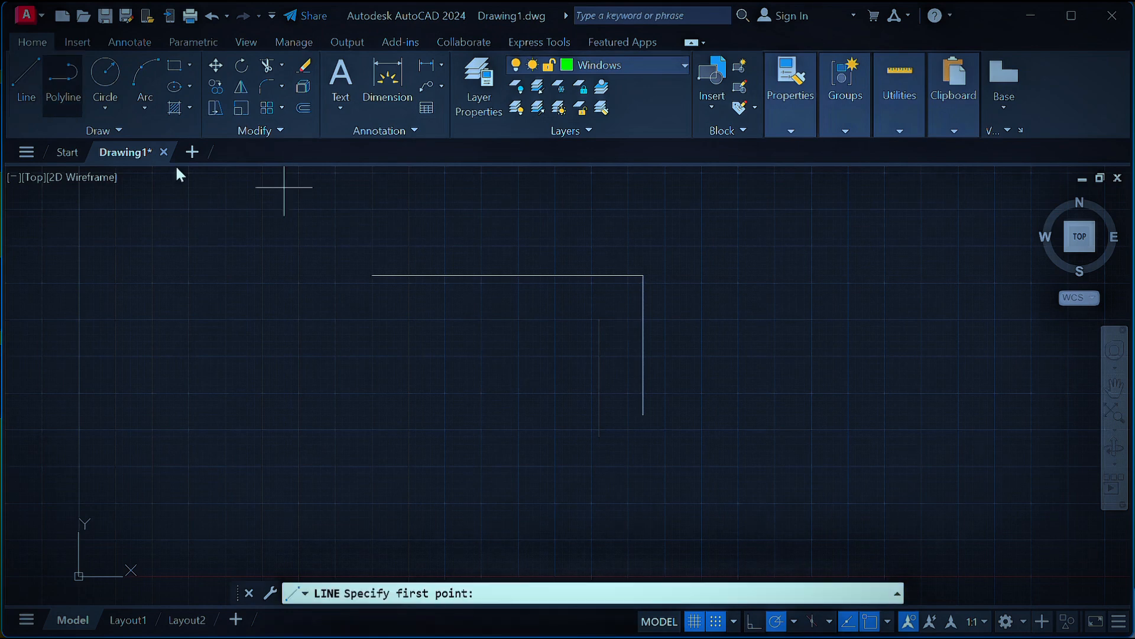
left_click(453, 321)
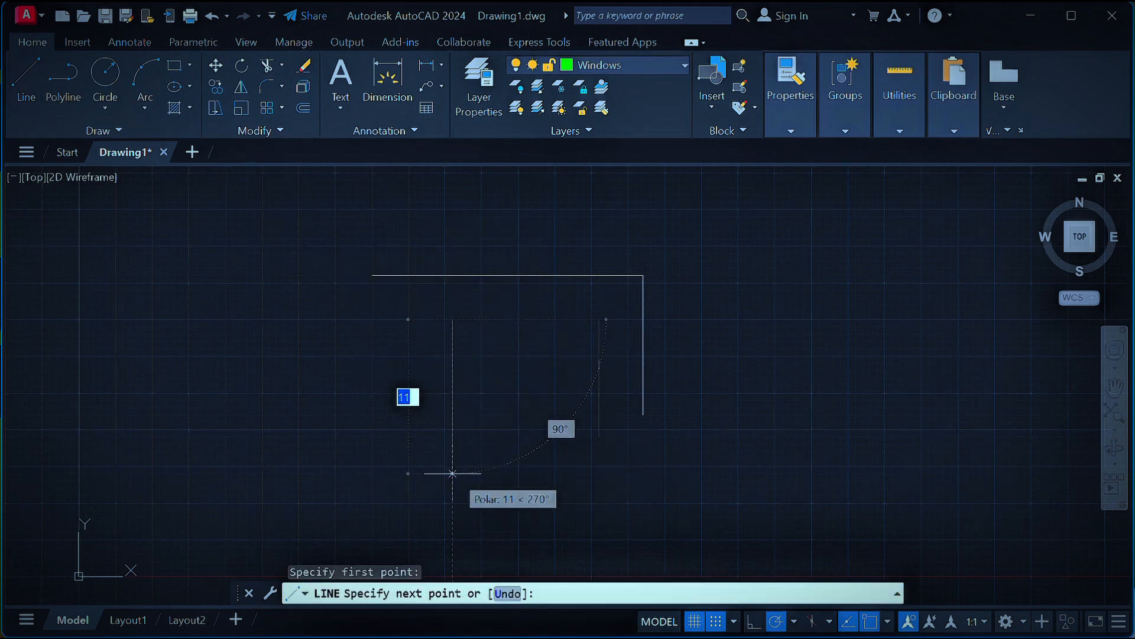
left_click(453, 473)
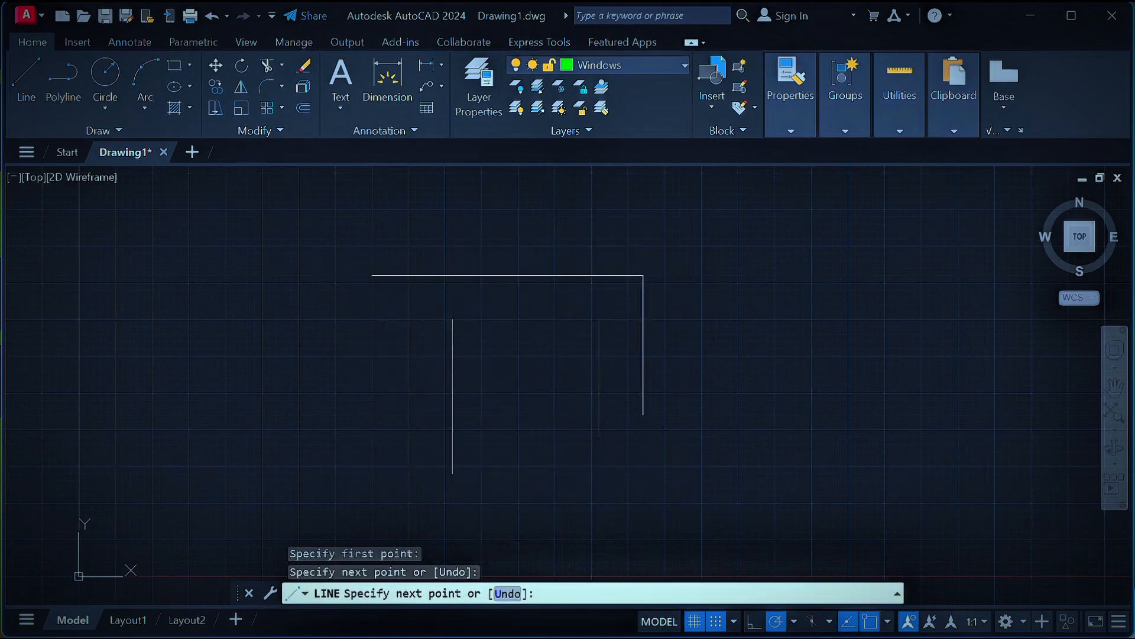
key("Escape")
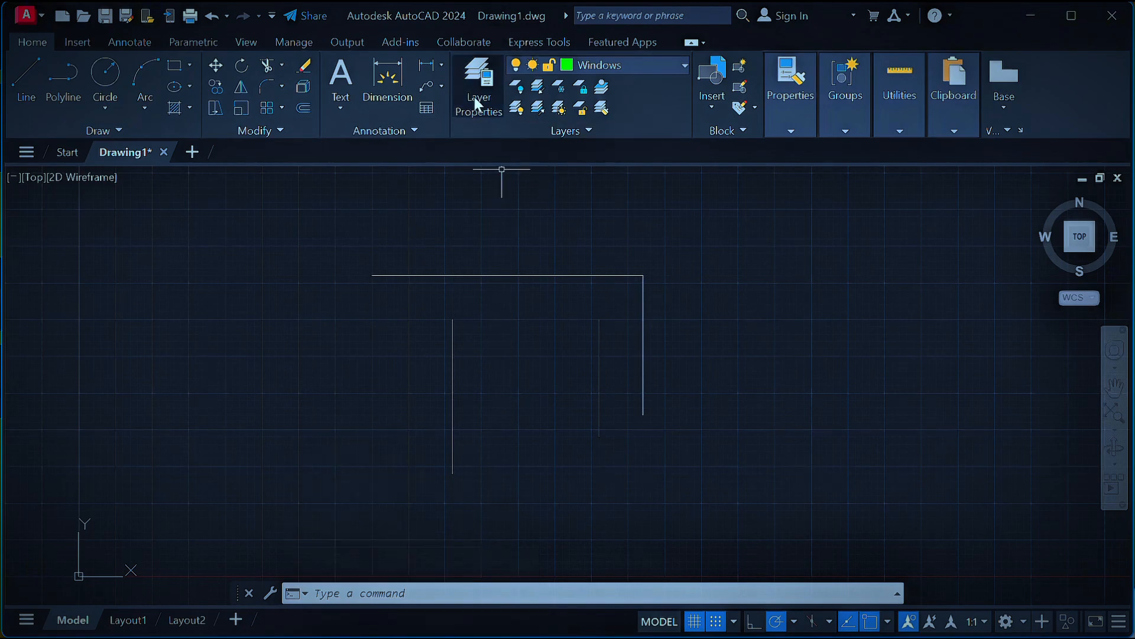